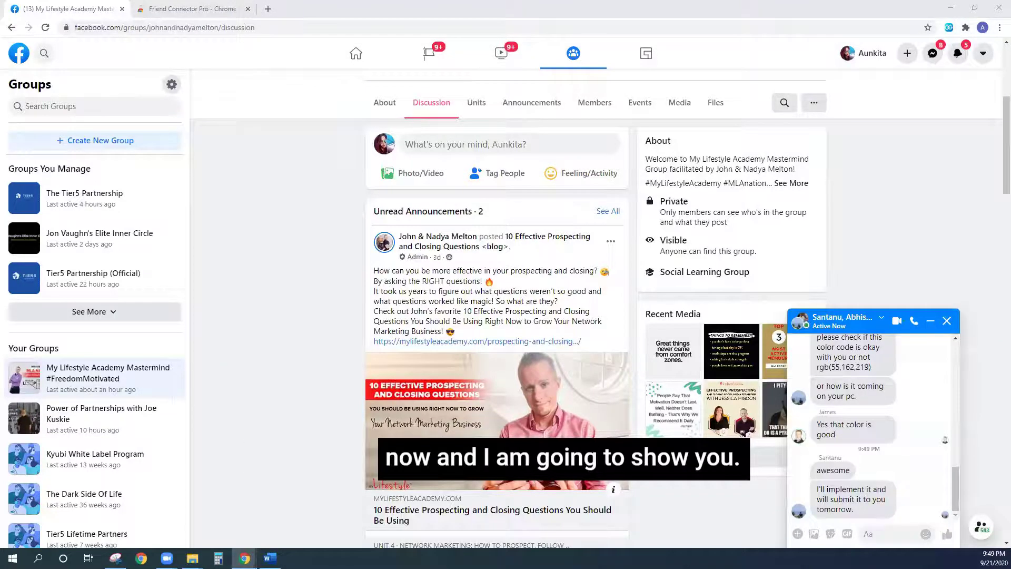
# Close the Messenger chat window covering the group's discussion page
pyautogui.click(947, 321)
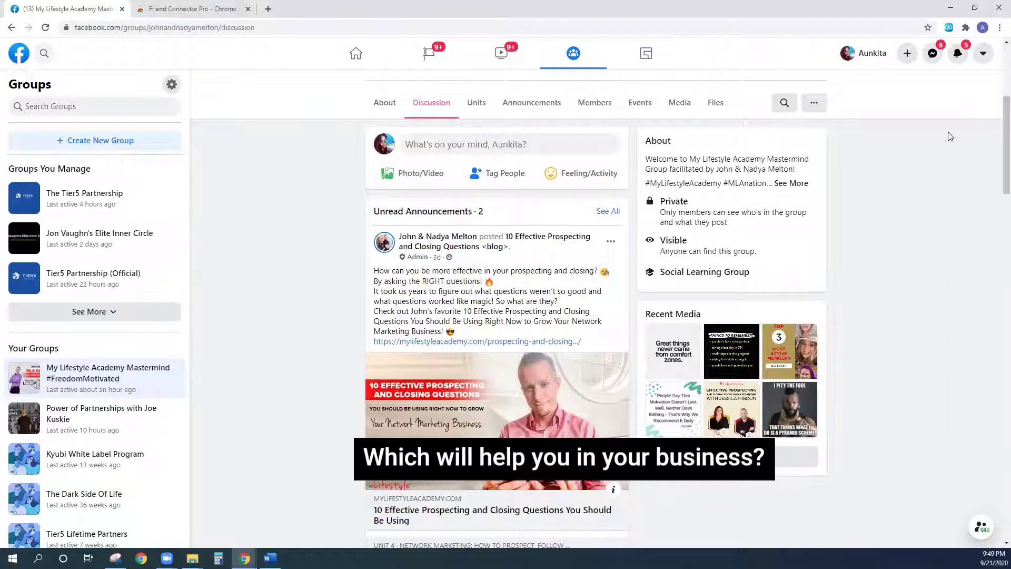
# Switch to the Friend Connector Pro Chrome Web Store tab and select the extension's title
pyautogui.click(180, 9)
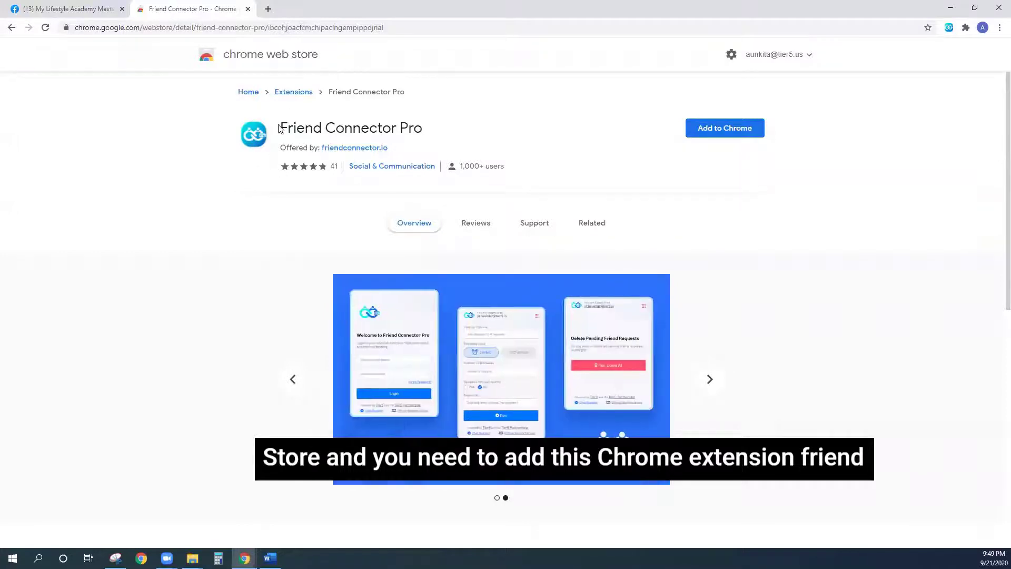
pyautogui.moveTo(281, 128); pyautogui.dragTo(428, 128)
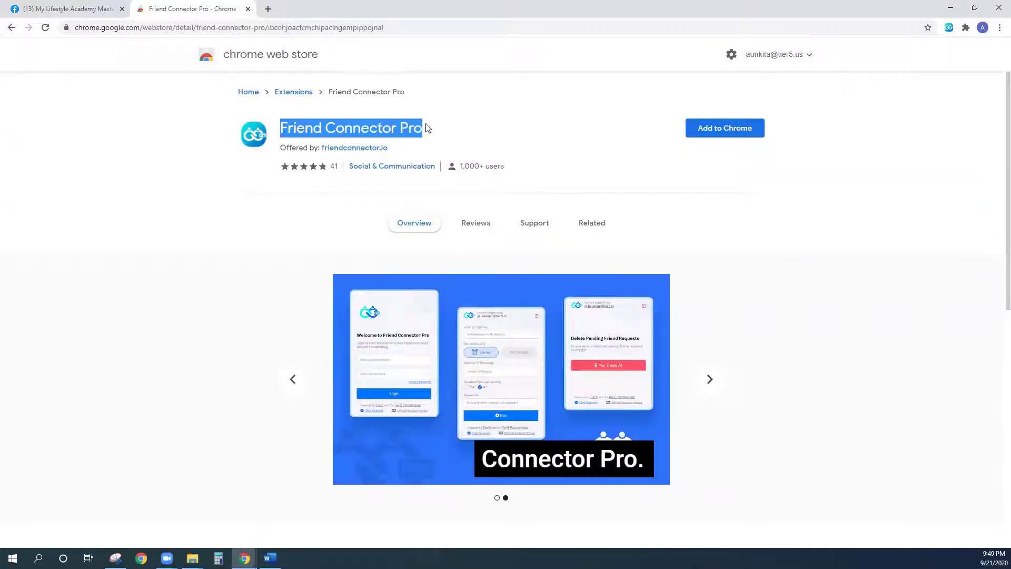
# Return to the My Lifestyle Academy Mastermind group tab and bring its header into view
pyautogui.click(87, 11)
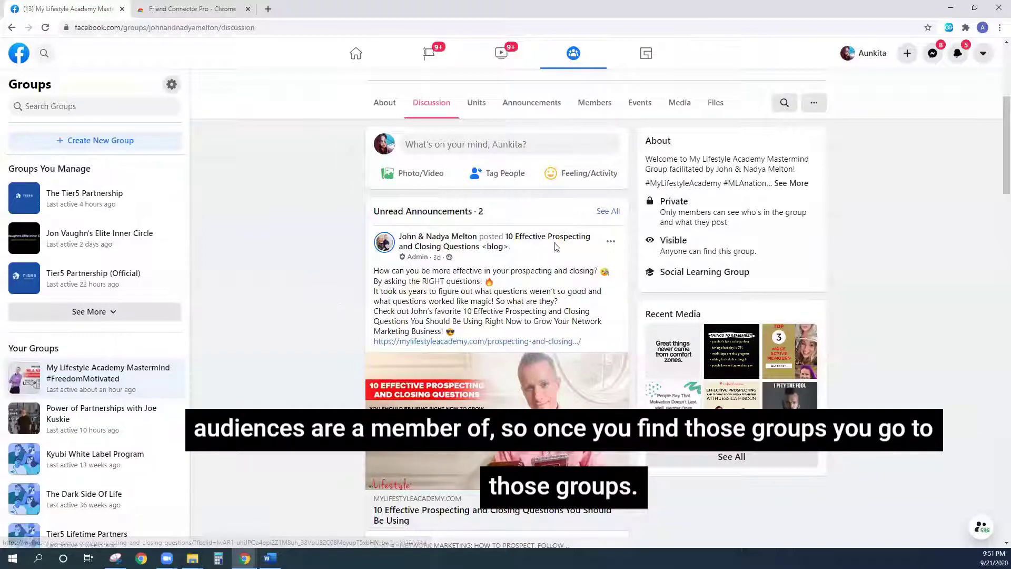
pyautogui.scroll(5, 378, 209)
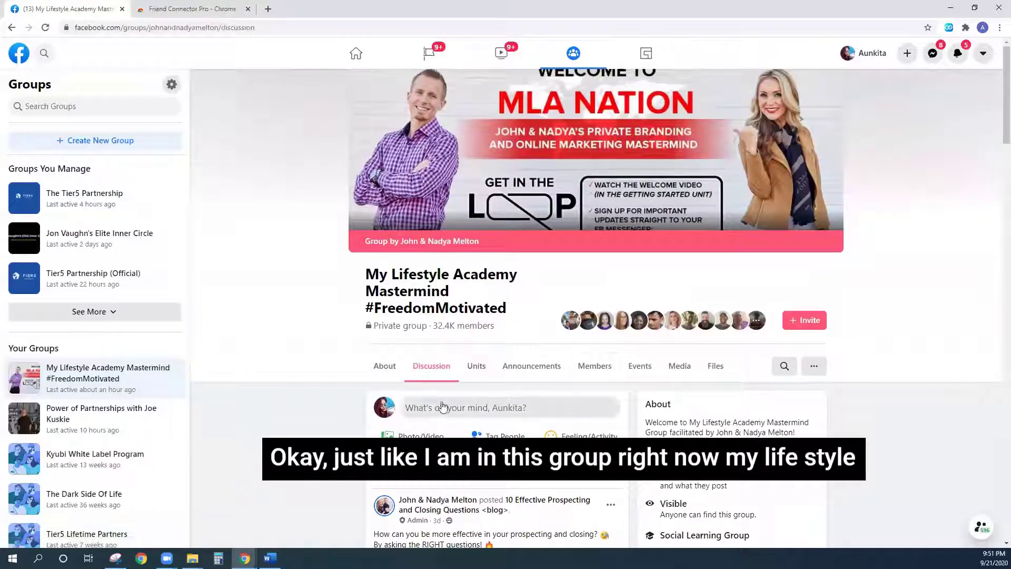
pyautogui.scroll(-3, 412, 394)
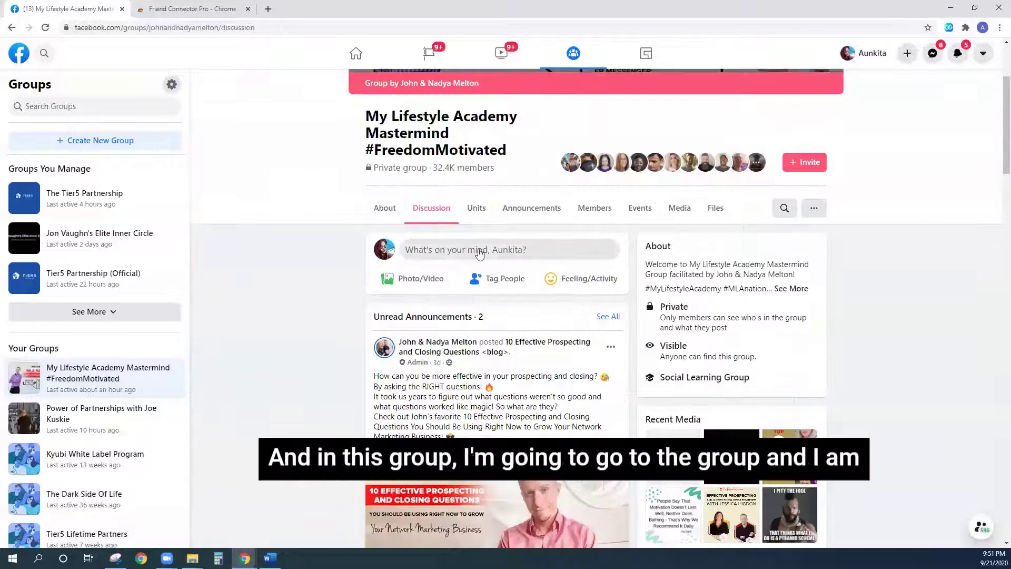
# Open the group's Members tab and scroll through the admins, moderators and friends
pyautogui.click(591, 211)
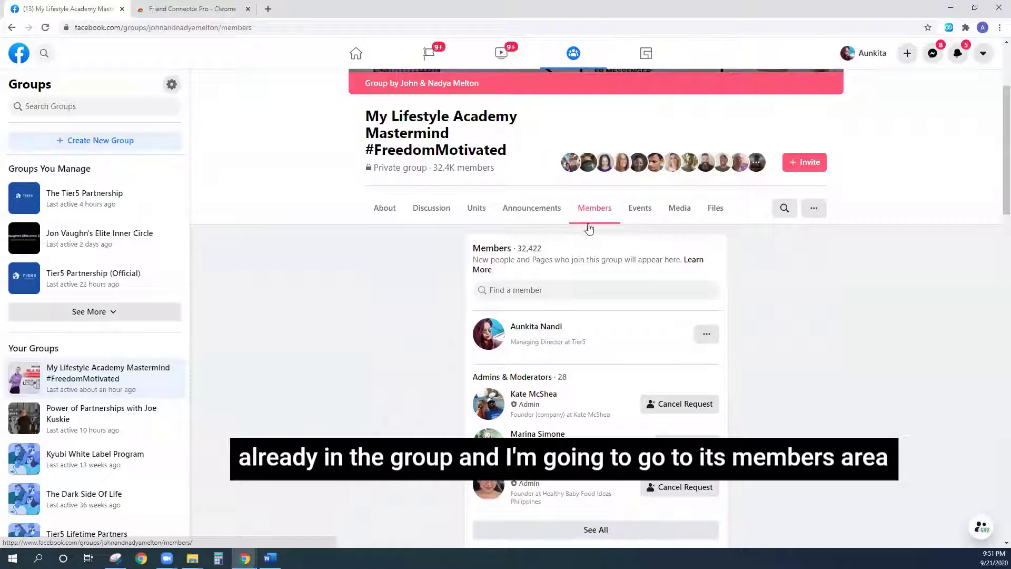
pyautogui.scroll(-2, 578, 237)
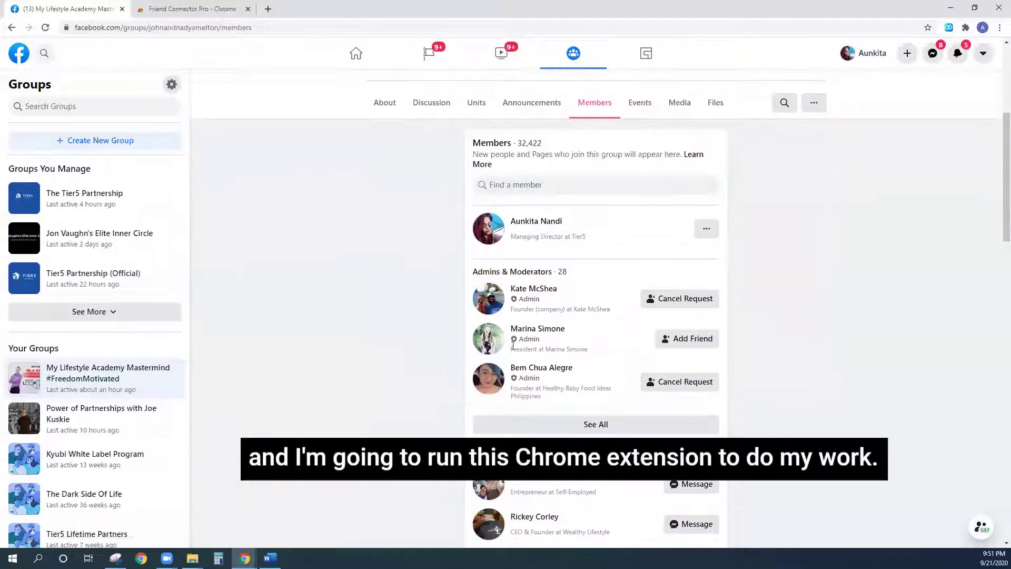
pyautogui.scroll(-2, 881, 327)
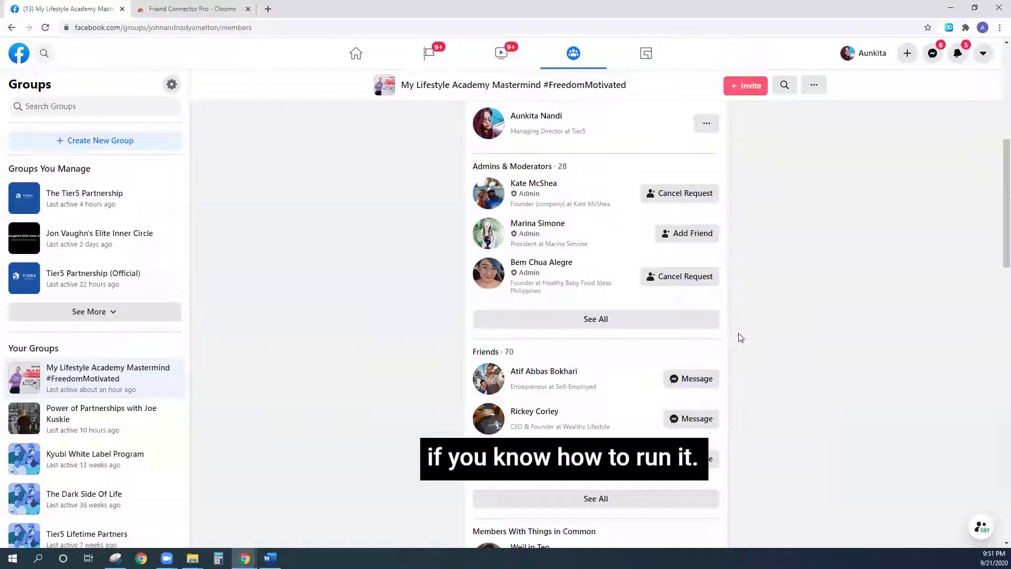
# Log in to Friend Connector Pro with the account e-mail and password, then reopen its popup
pyautogui.click(949, 28)
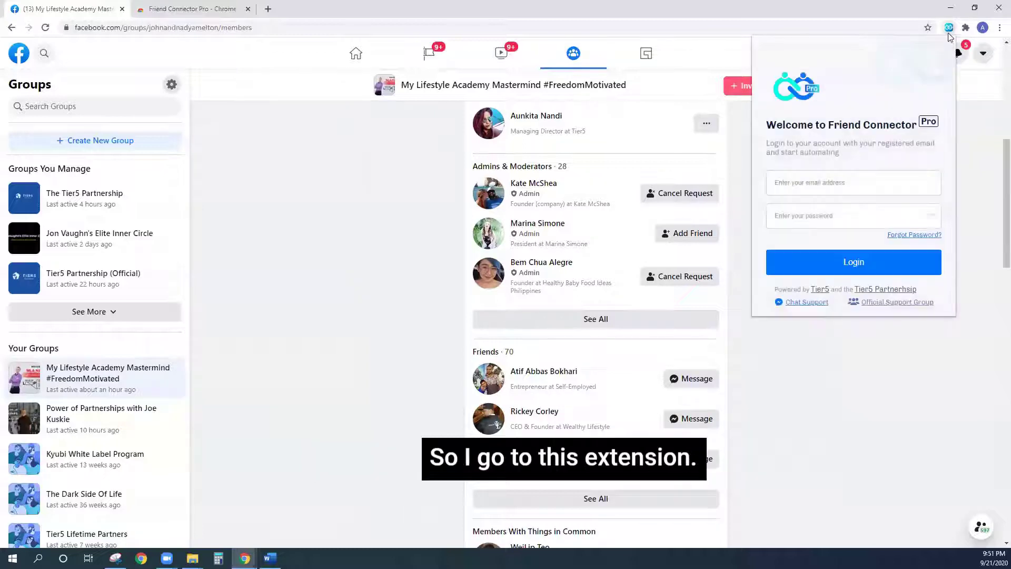
pyautogui.click(851, 191)
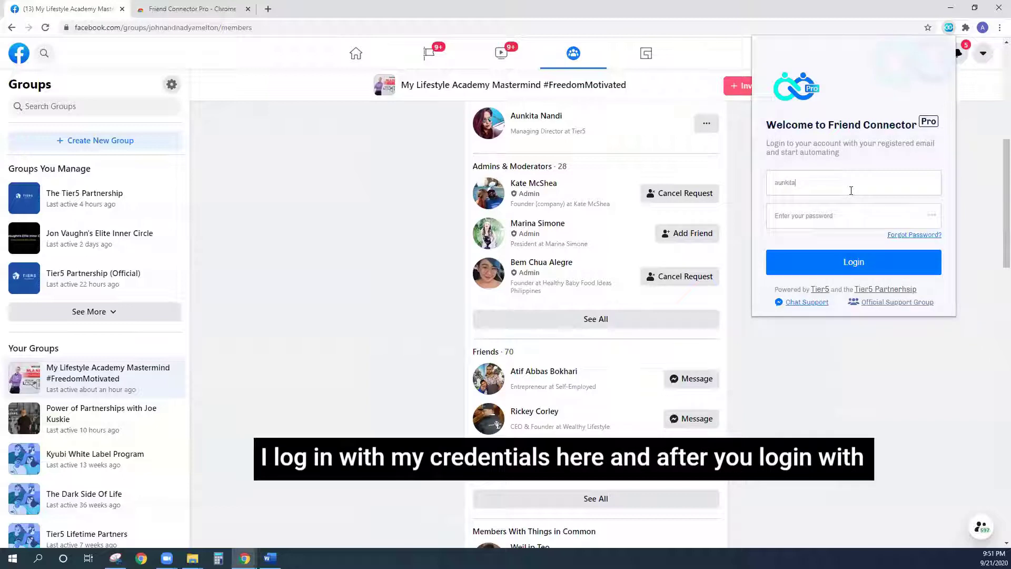
pyautogui.press('Tab')
pyautogui.write('aa')
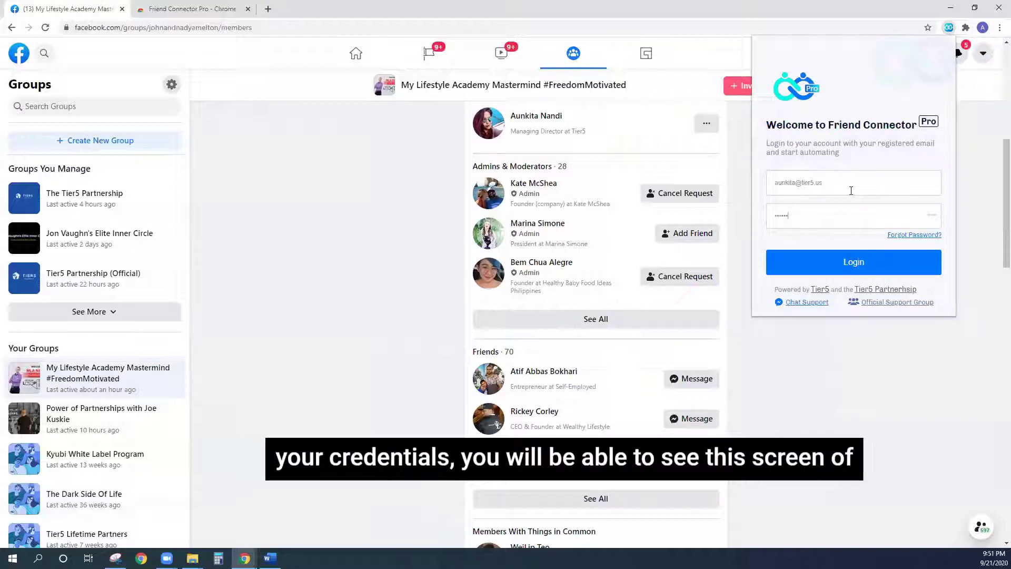
pyautogui.click(892, 269)
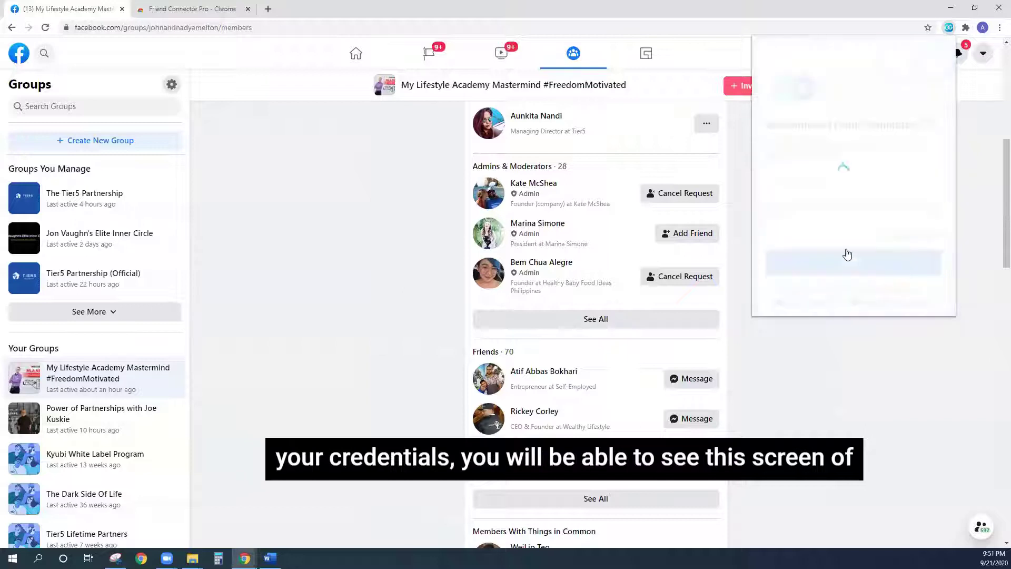
pyautogui.click(948, 27)
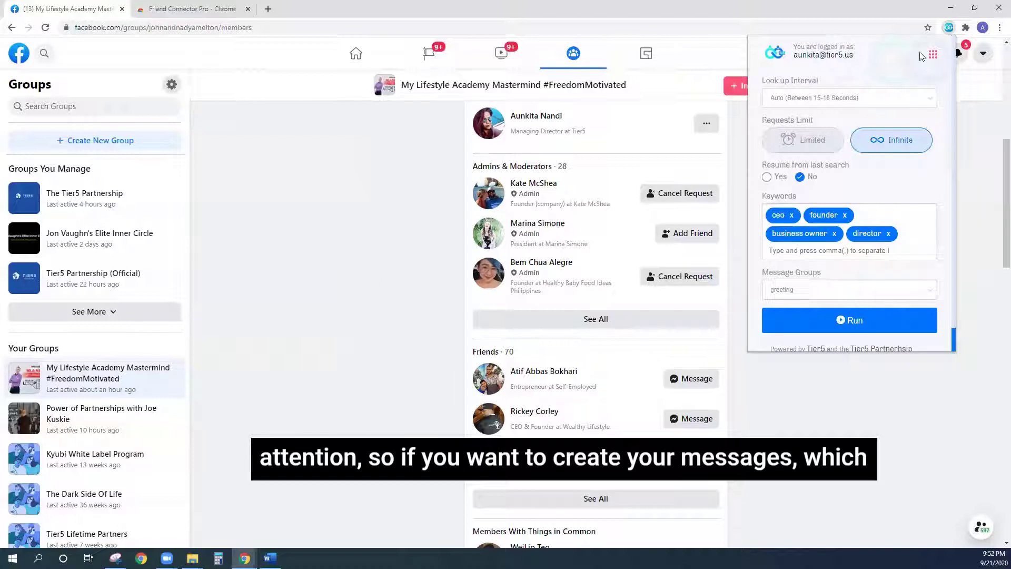
# Review the two greeting blocks in the 'hello' message segment and return to the segment list
pyautogui.click(934, 55)
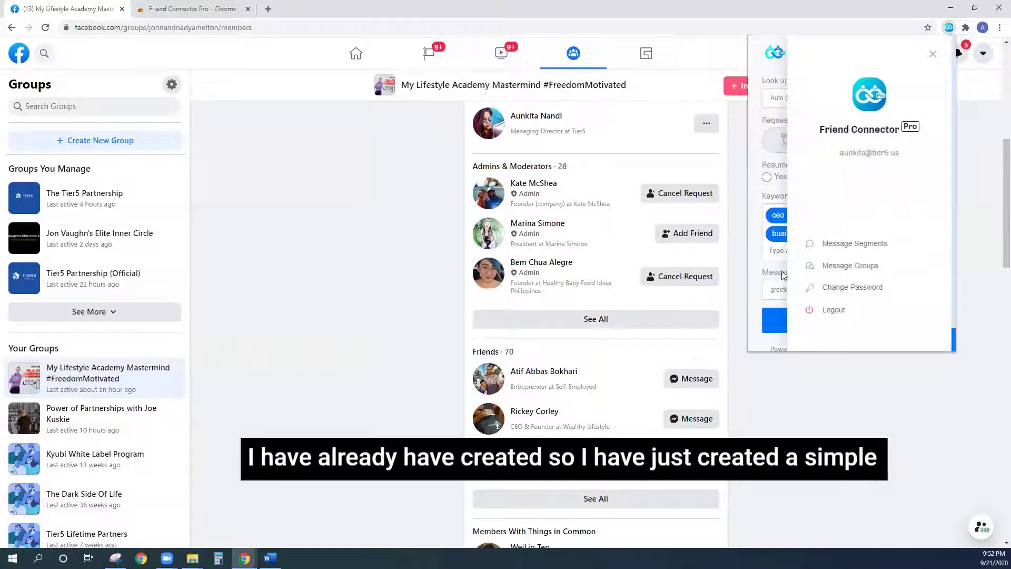
pyautogui.click(868, 247)
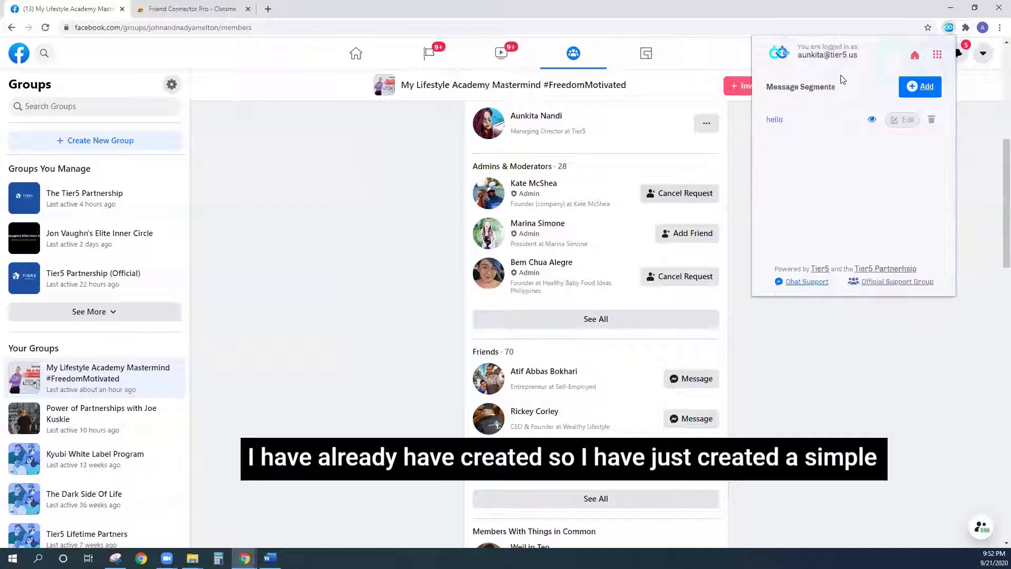
pyautogui.click(904, 120)
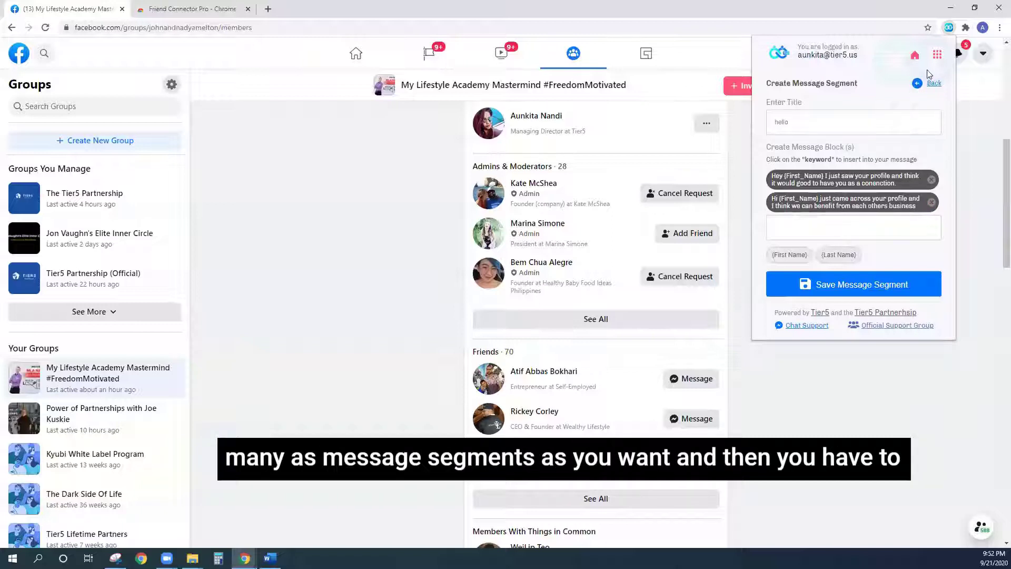
pyautogui.click(916, 83)
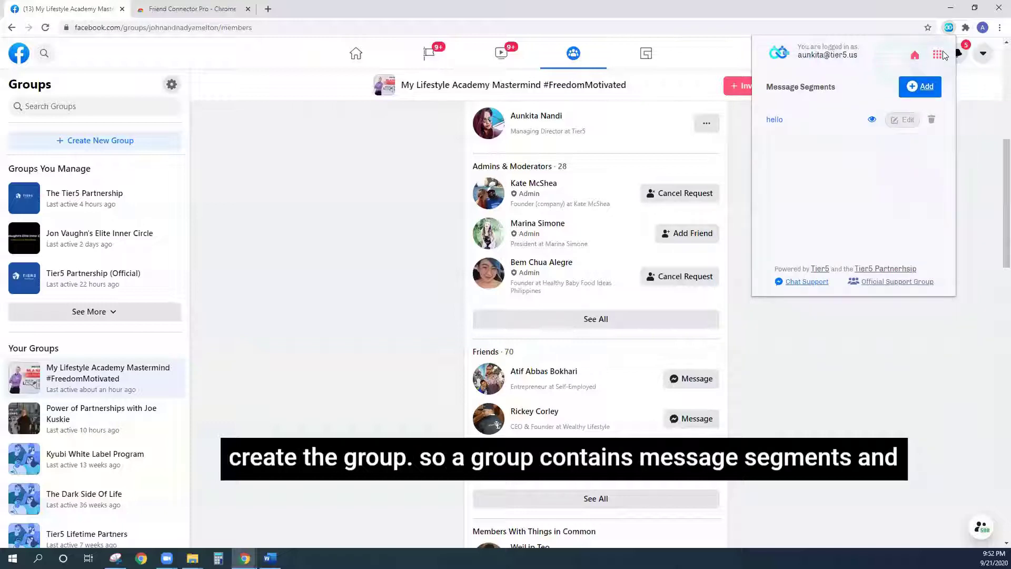
# Reopen the 'hello' segment from the Message Segments list
pyautogui.click(936, 56)
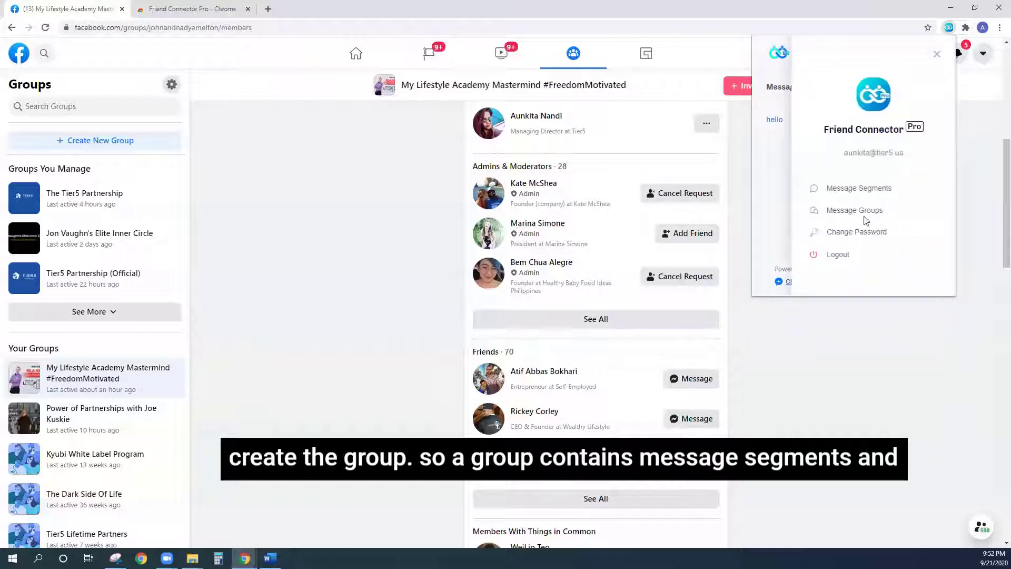
pyautogui.click(863, 188)
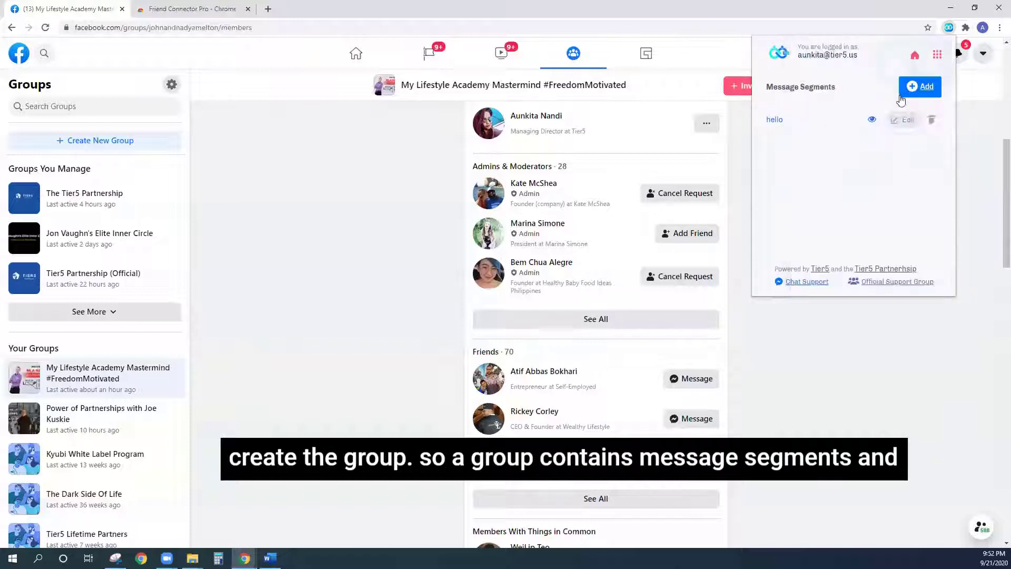
pyautogui.click(907, 120)
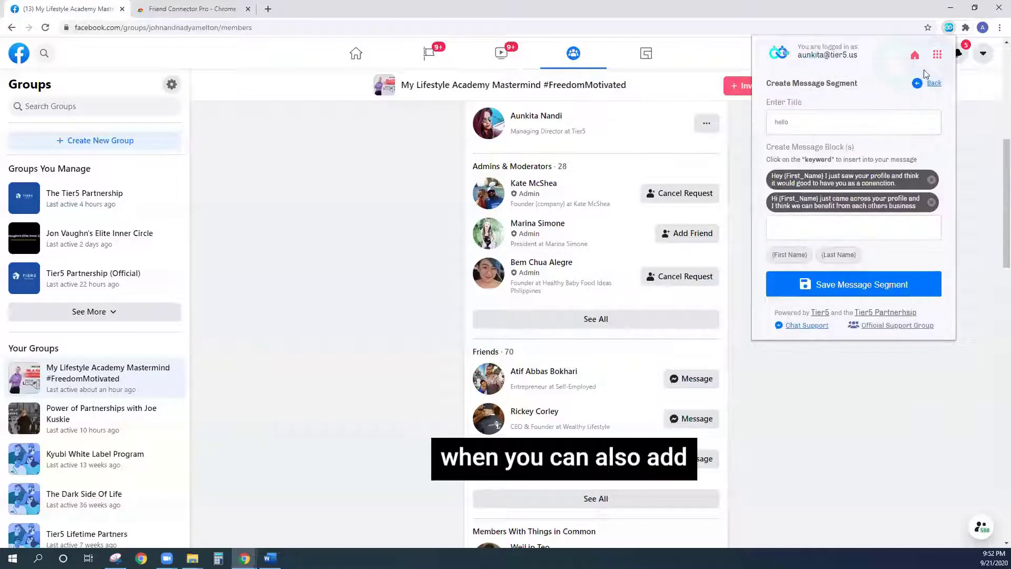
# Inspect the 'greeting' message group and its Insert options, then leave the form
pyautogui.click(937, 55)
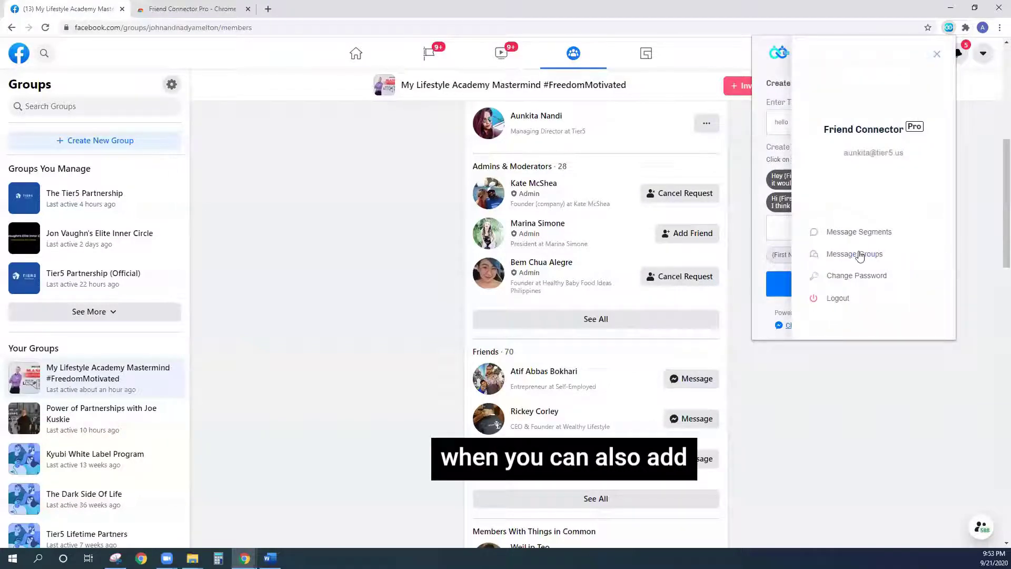
pyautogui.click(856, 253)
pyautogui.click(904, 121)
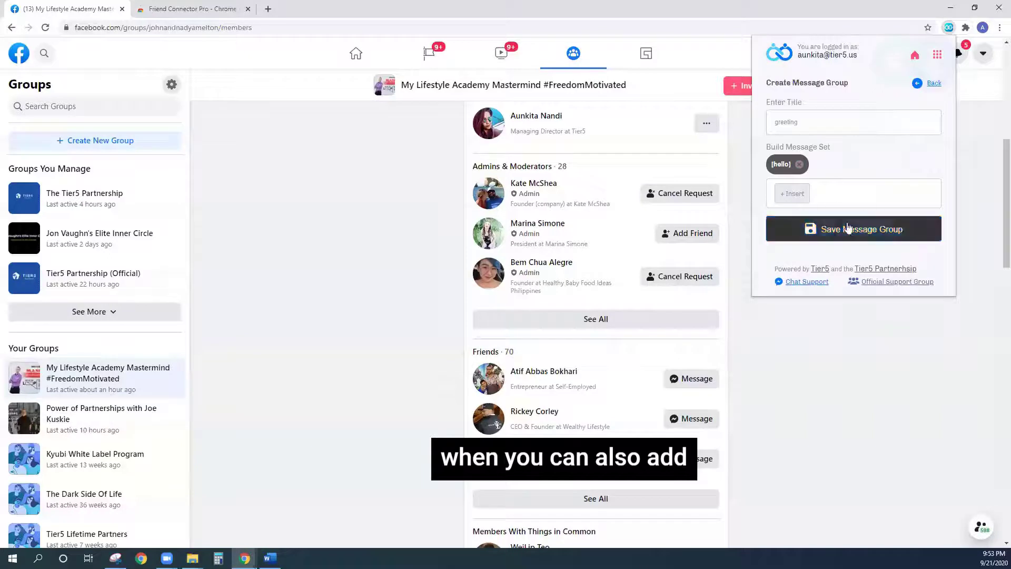
pyautogui.click(794, 193)
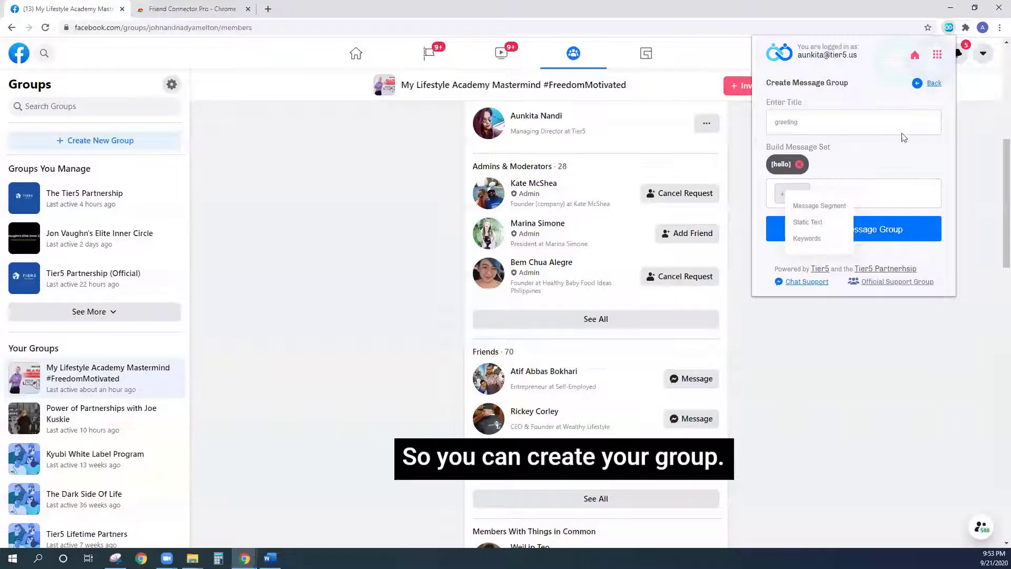
pyautogui.click(933, 85)
# Choose 'greeting' as the message group on the main panel and reopen the popup to confirm
pyautogui.click(915, 55)
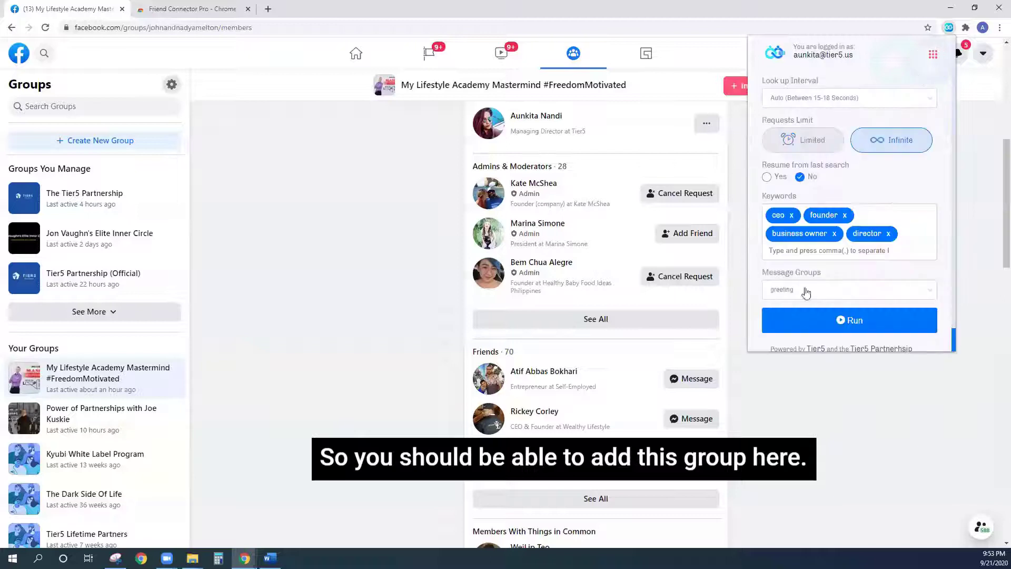
pyautogui.click(795, 290)
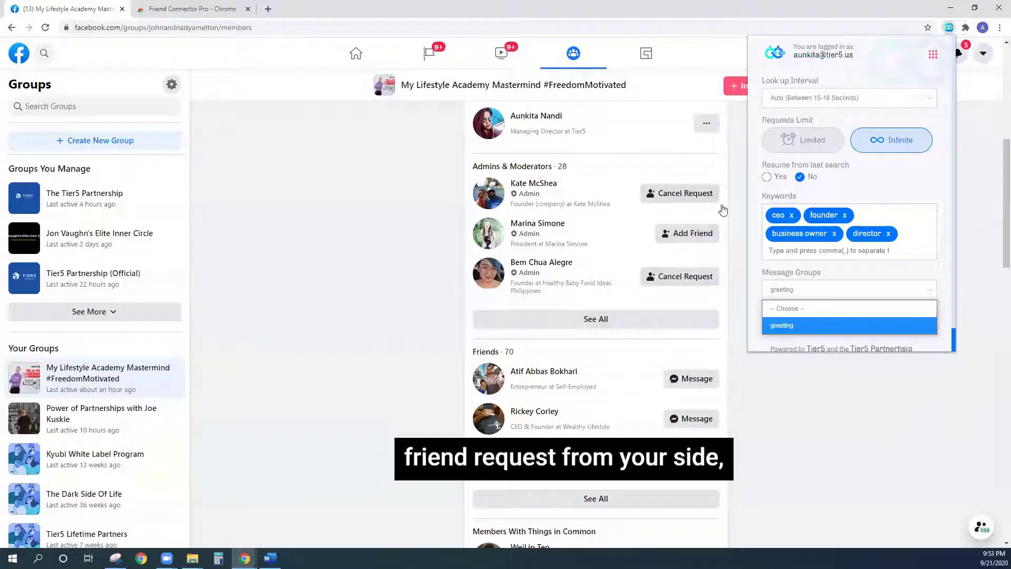
pyautogui.click(799, 240)
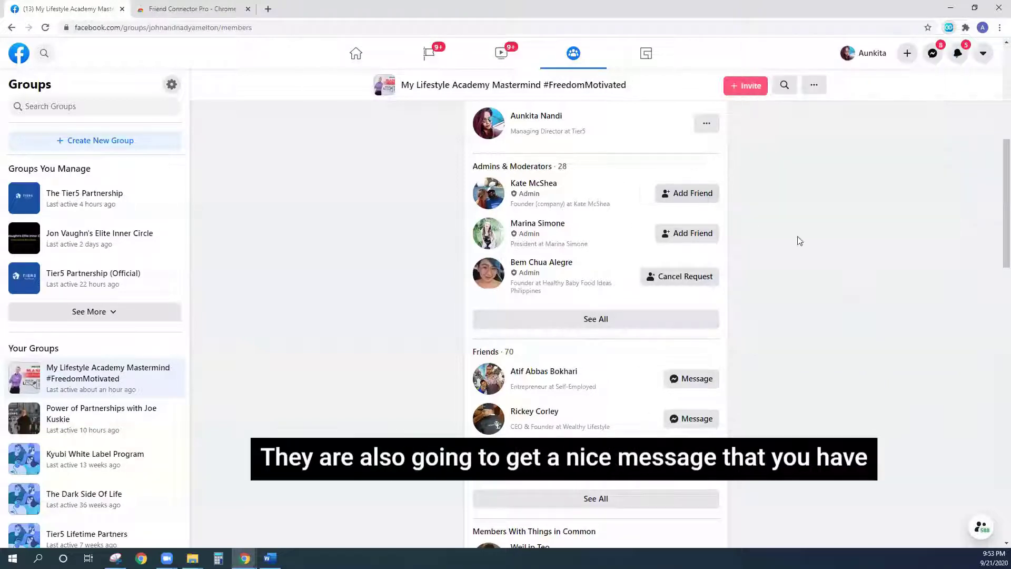
pyautogui.click(949, 27)
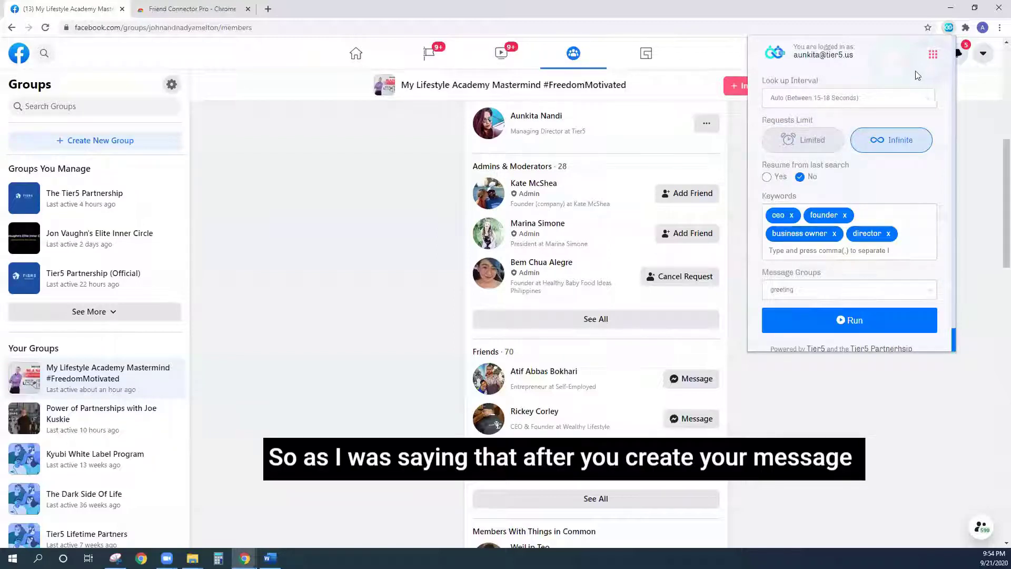
pyautogui.click(816, 100)
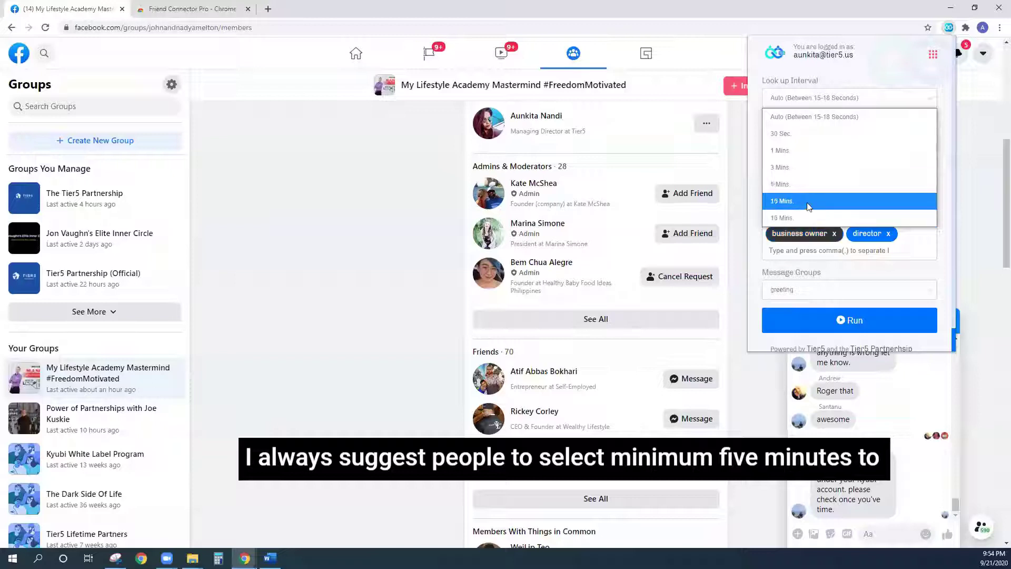
pyautogui.click(929, 357)
pyautogui.click(947, 320)
pyautogui.click(949, 27)
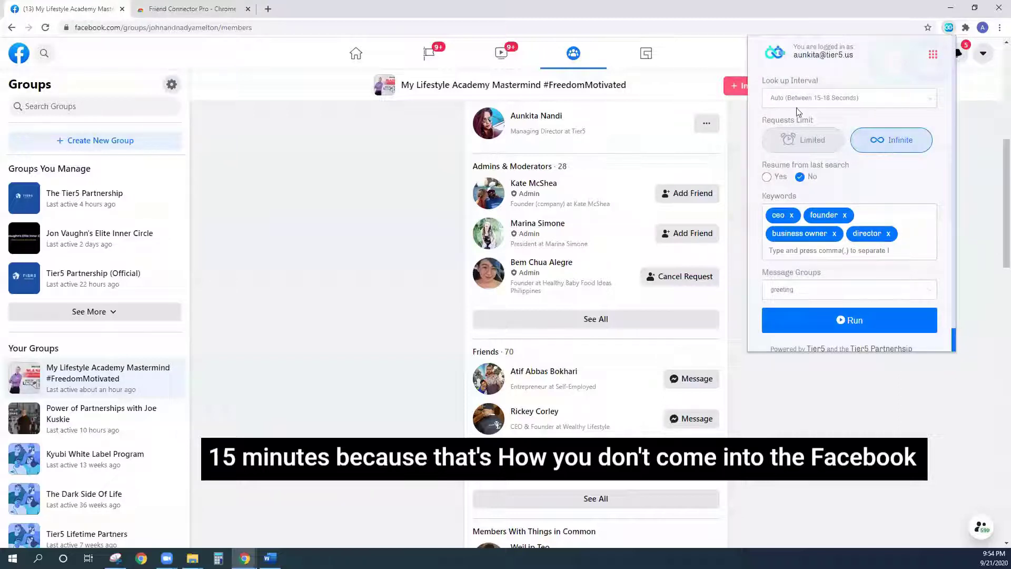
pyautogui.click(804, 103)
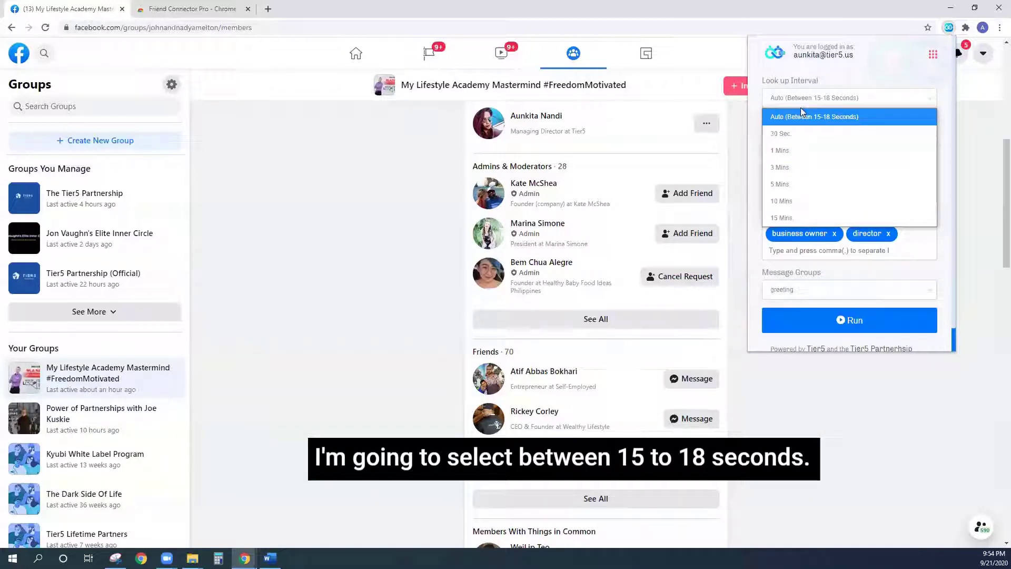
pyautogui.click(832, 116)
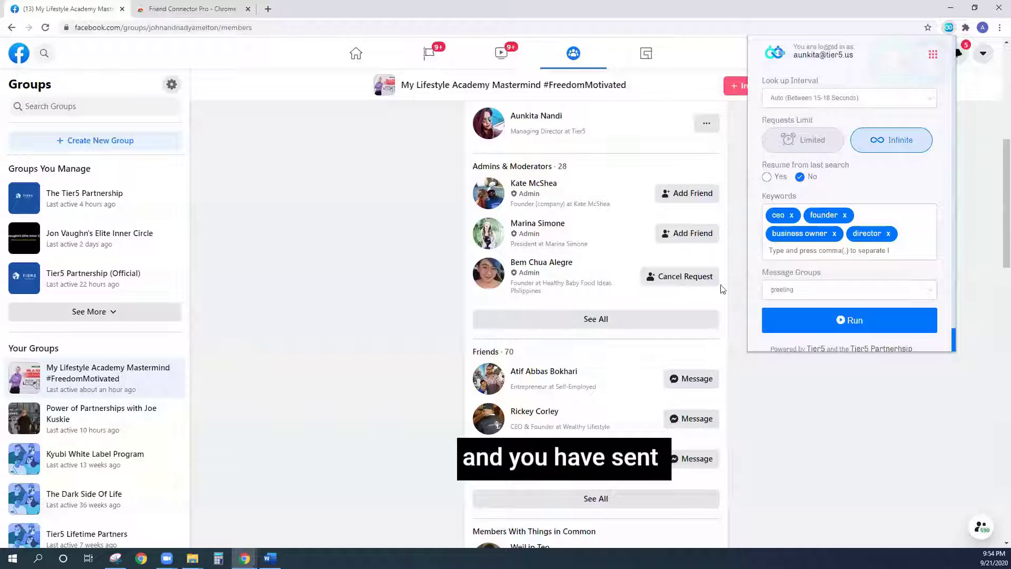
pyautogui.scroll(-10, 664, 311)
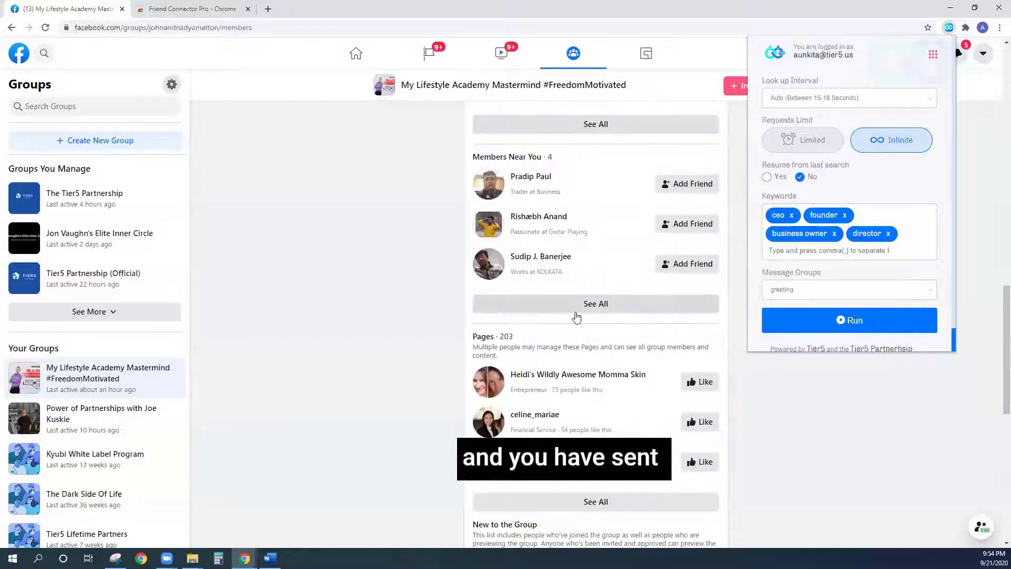
pyautogui.scroll(-6, 576, 321)
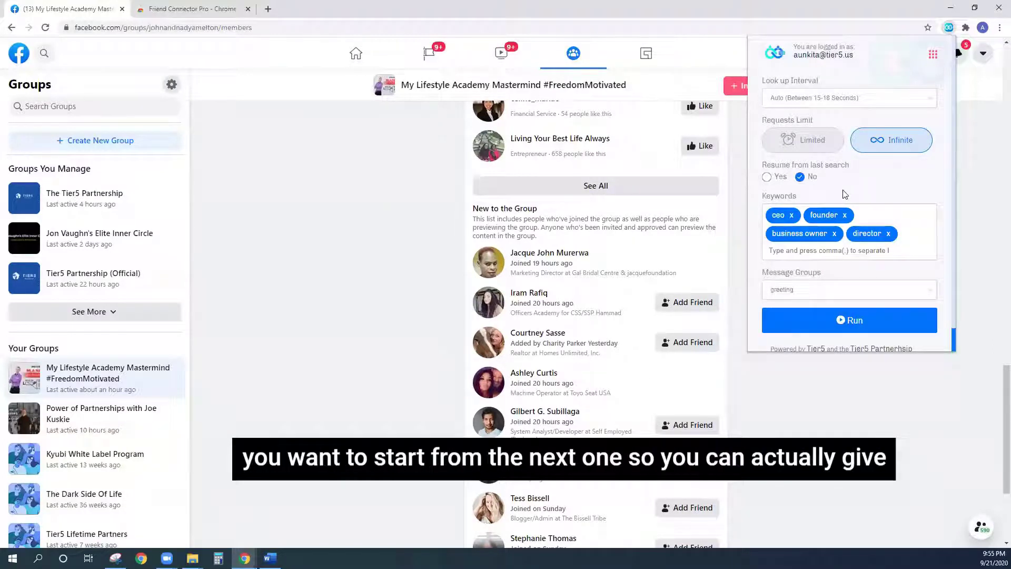
pyautogui.click(768, 177)
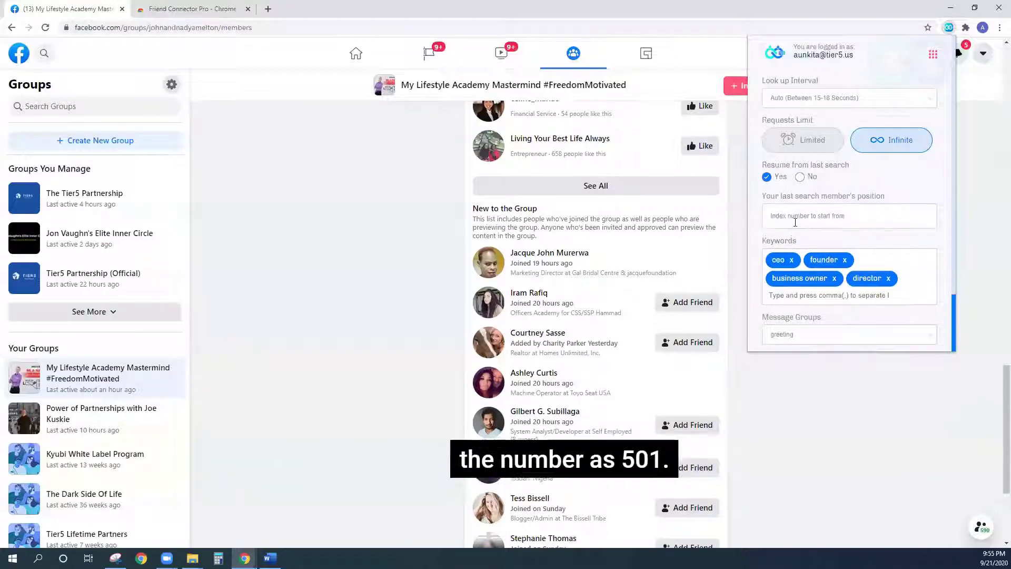
pyautogui.click(795, 218)
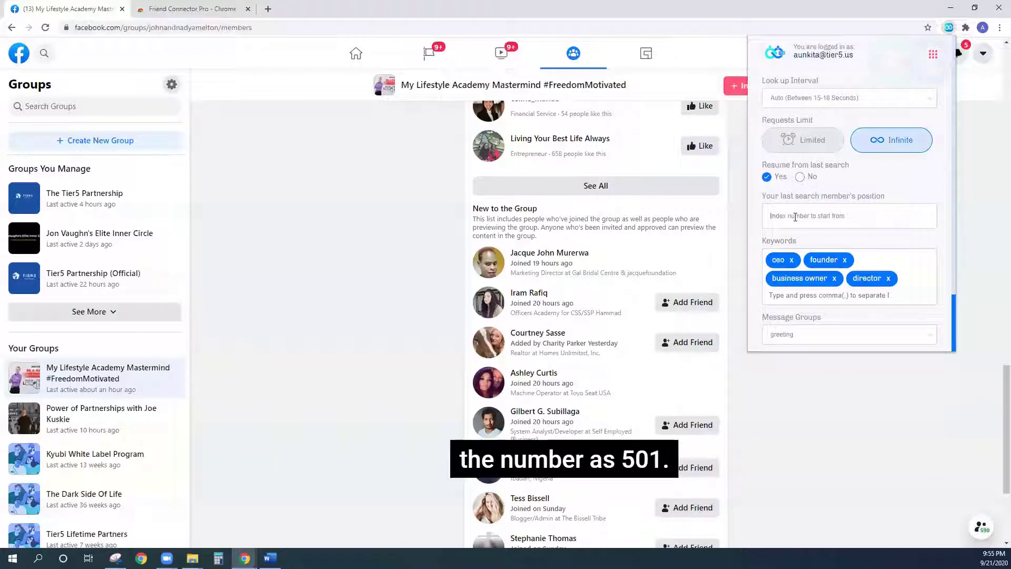
pyautogui.click(800, 177)
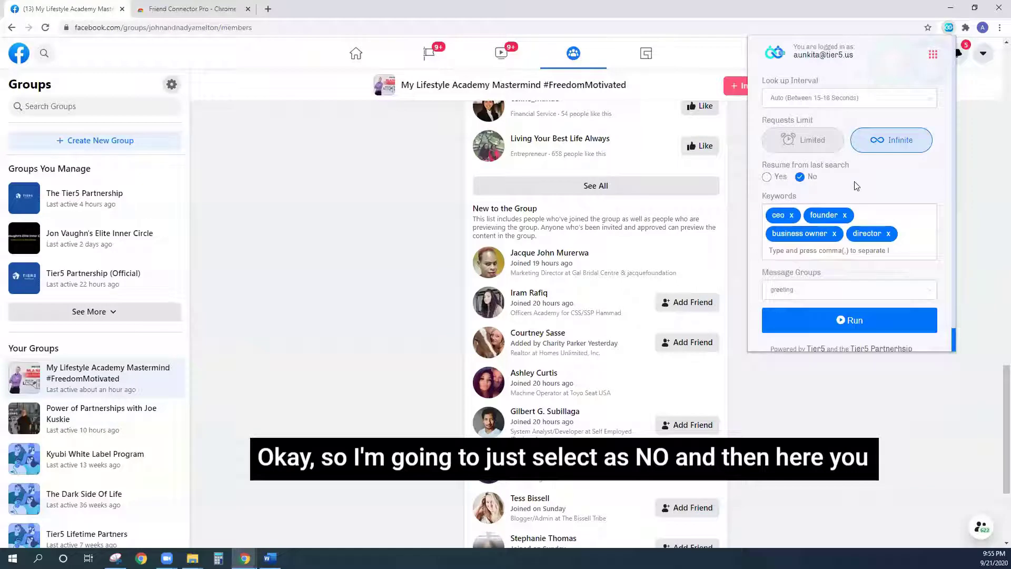
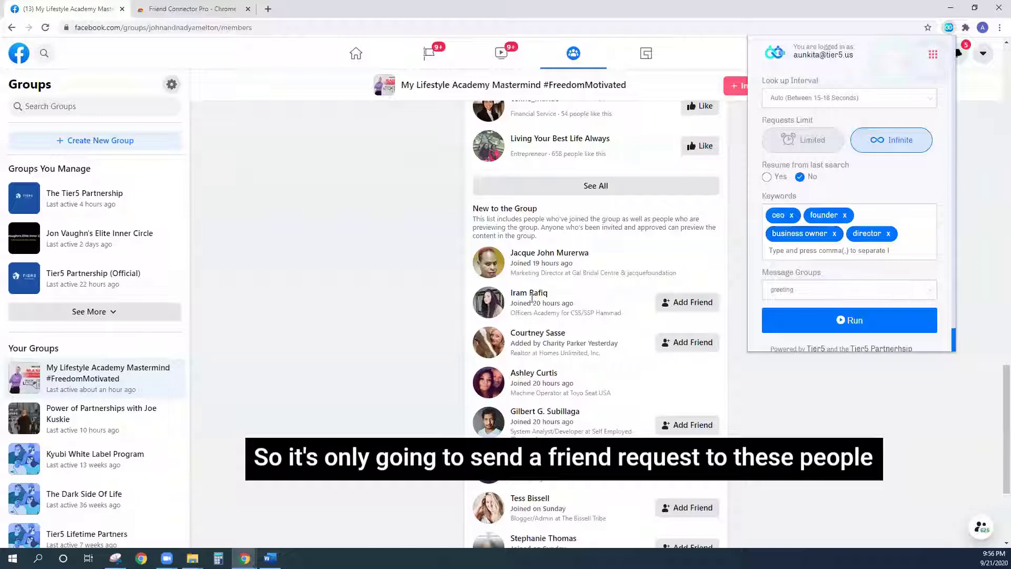
pyautogui.scroll(10, 648, 309)
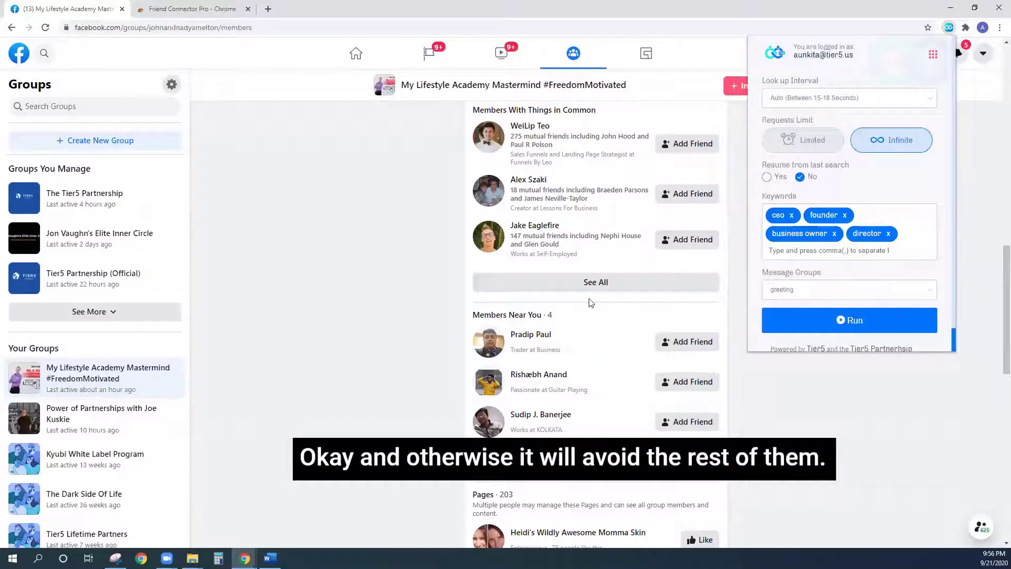
pyautogui.scroll(3, 622, 309)
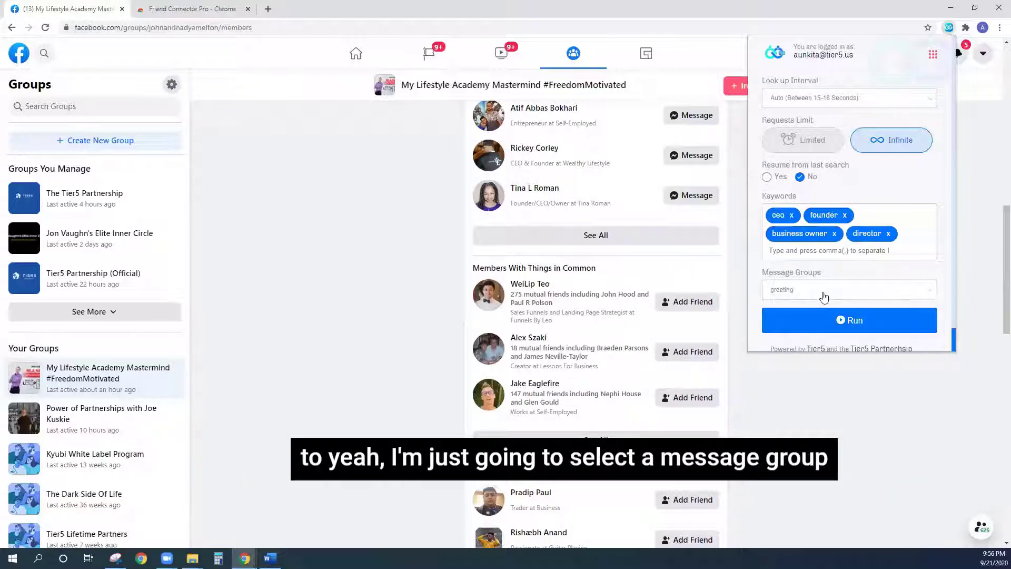
# Attach the 'greeting' message group and run Friend Connector Pro on the group's members
pyautogui.click(801, 293)
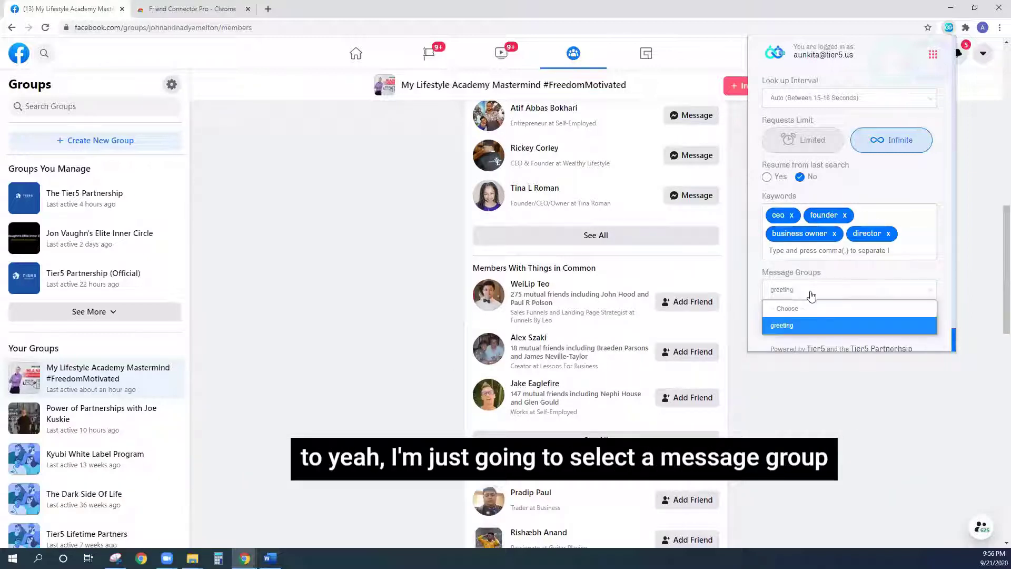
pyautogui.click(802, 327)
pyautogui.click(814, 329)
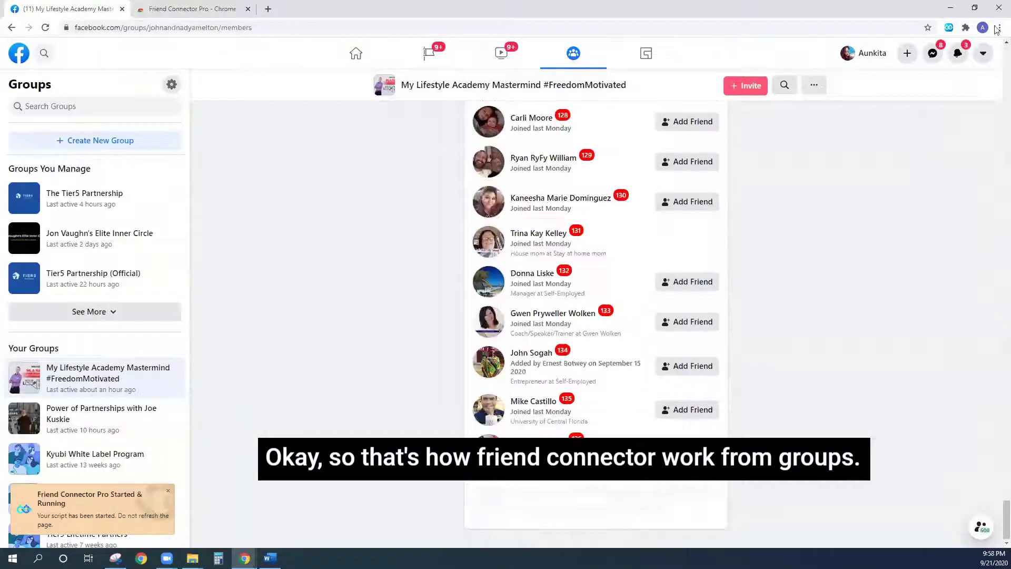
# Stop Friend Connector Pro on the group's members and return to the top of the list
pyautogui.click(948, 27)
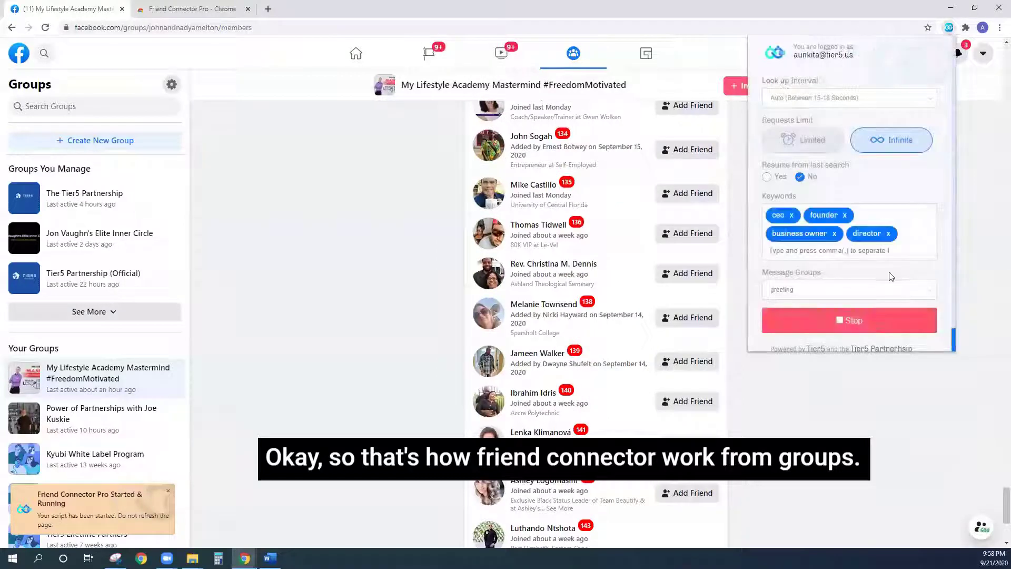
pyautogui.click(833, 326)
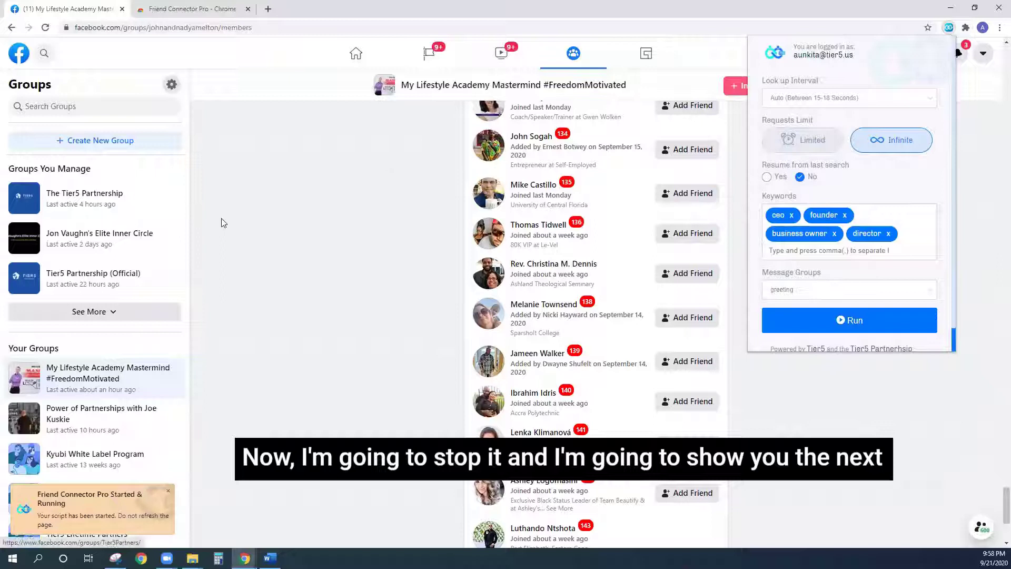
pyautogui.scroll(4, 216, 232)
pyautogui.scroll(20, 275, 377)
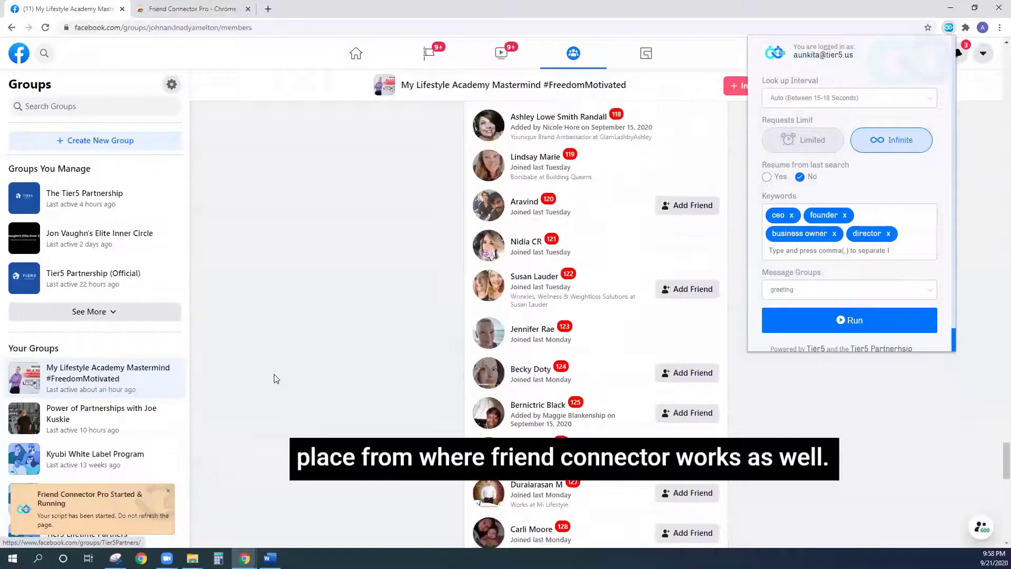
pyautogui.click(349, 311)
pyautogui.scroll(20, 352, 331)
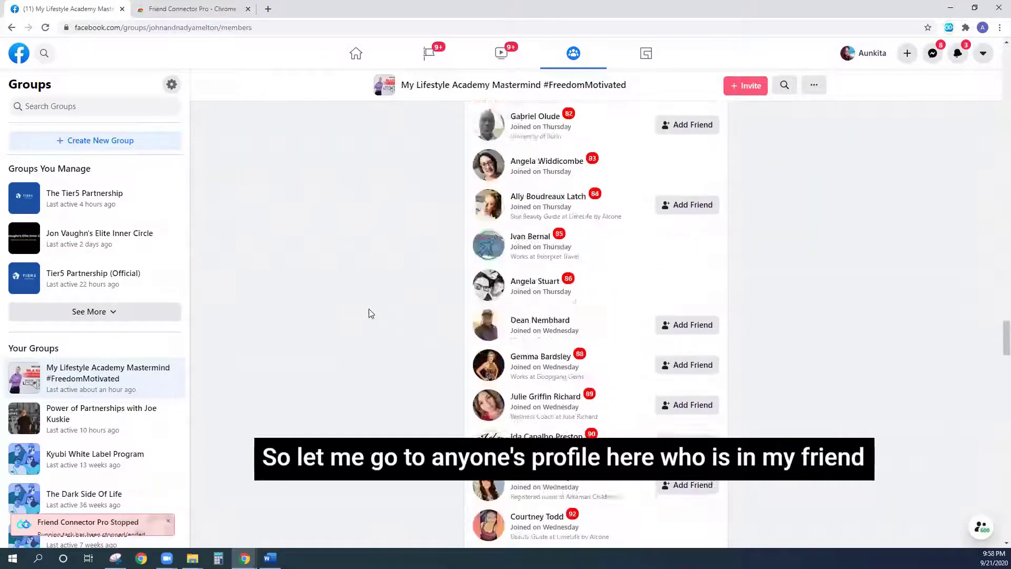
pyautogui.scroll(20, 388, 368)
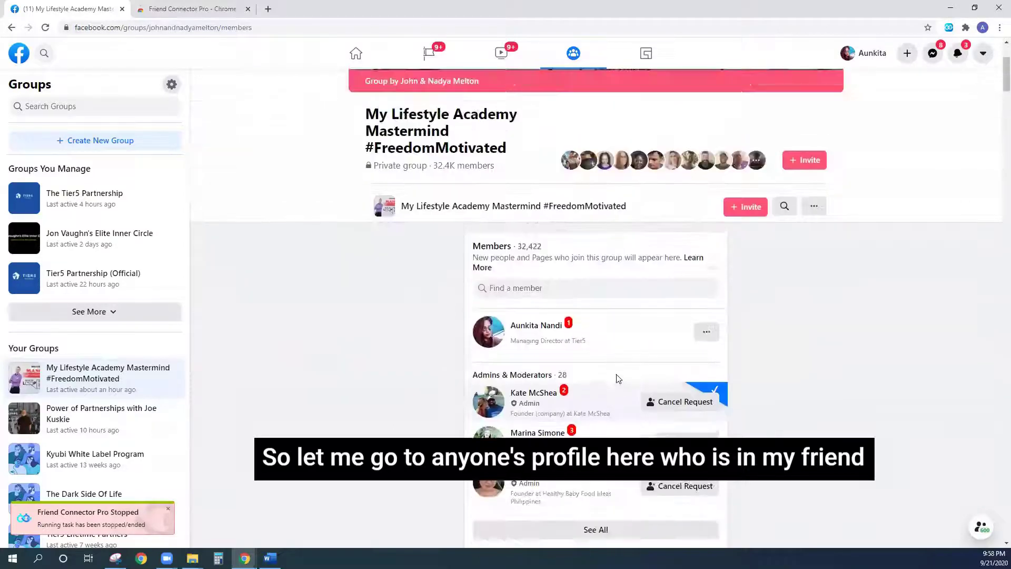
pyautogui.scroll(-6, 632, 369)
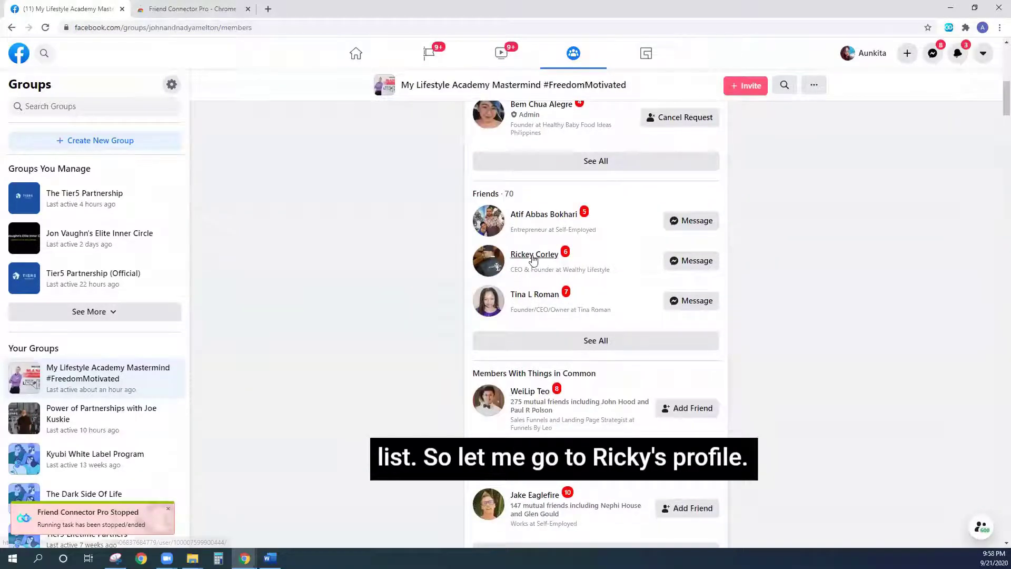
# Open a group friend's full profile and browse his Friends tab of mutual friends
pyautogui.click(533, 258)
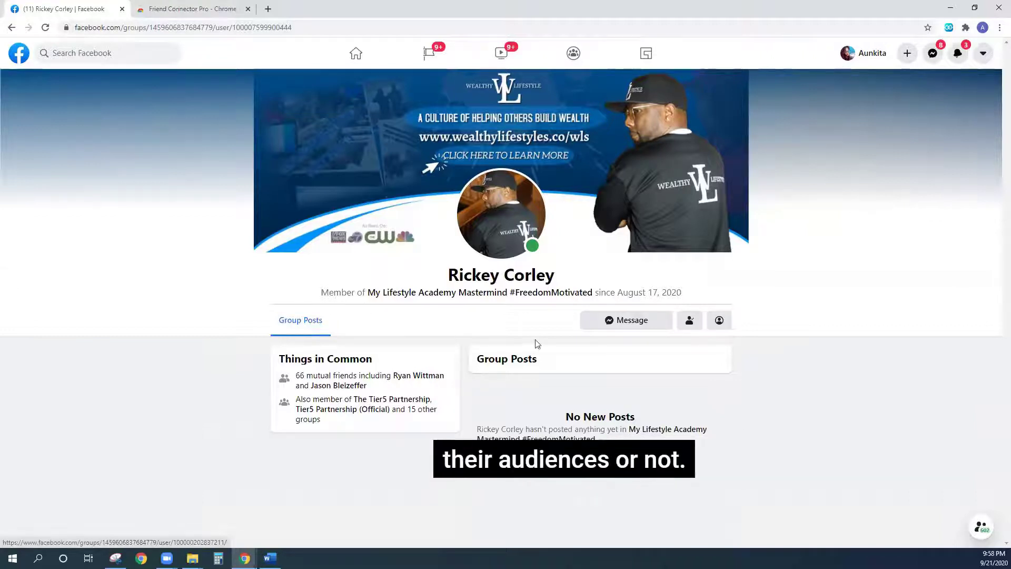
pyautogui.click(719, 322)
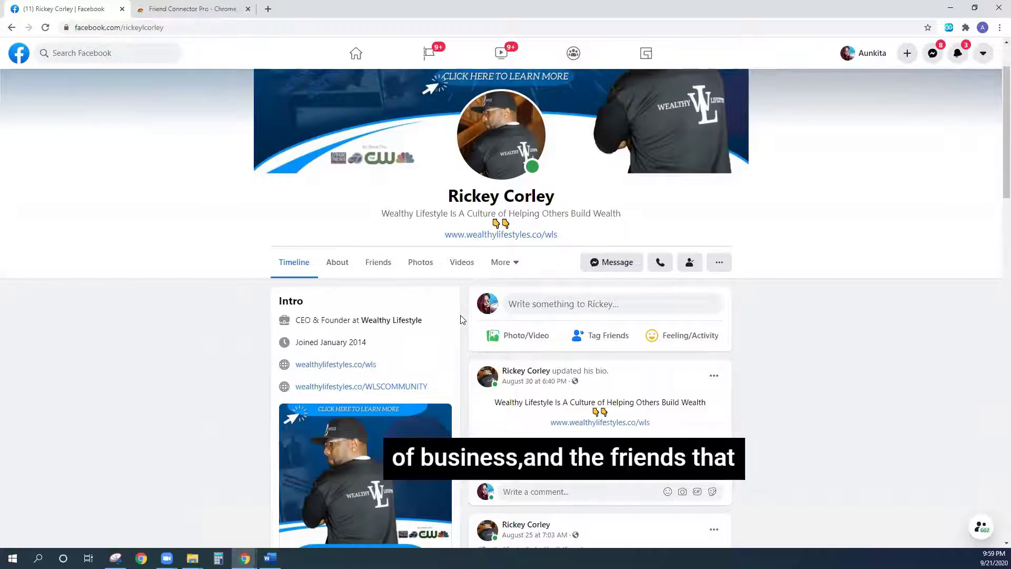
pyautogui.click(373, 270)
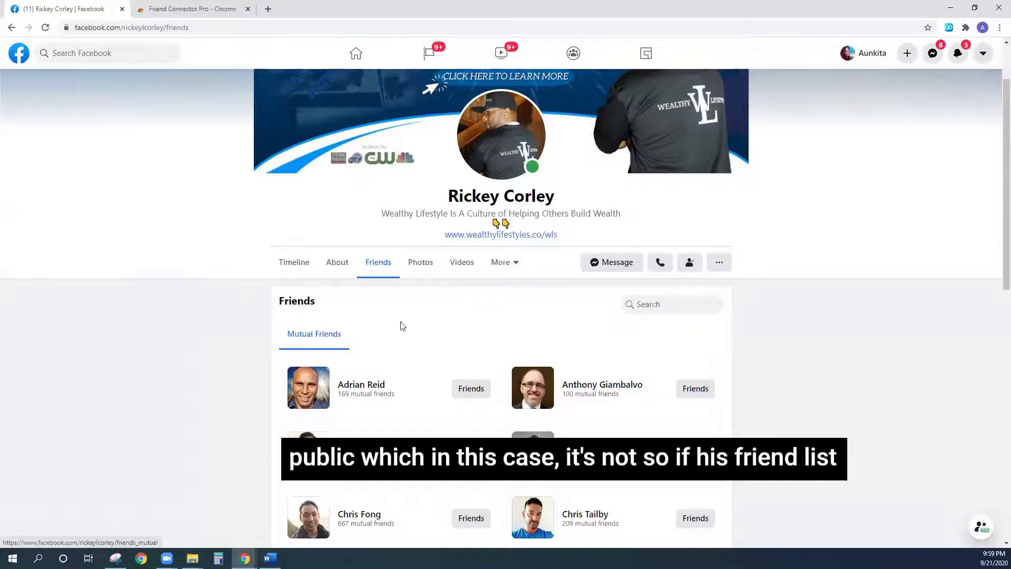
pyautogui.scroll(-5, 375, 358)
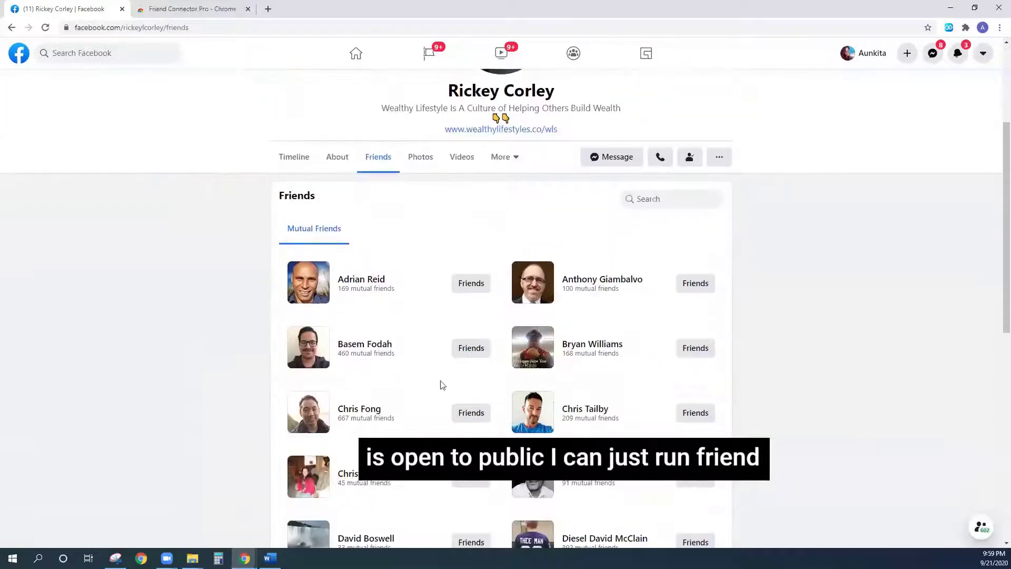
pyautogui.scroll(5, 382, 399)
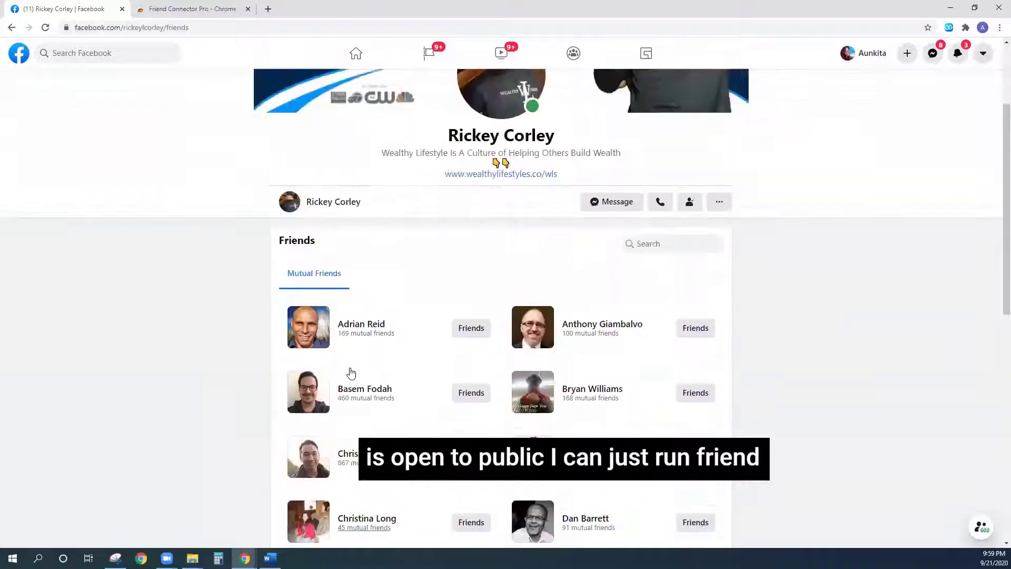
pyautogui.scroll(-8, 529, 351)
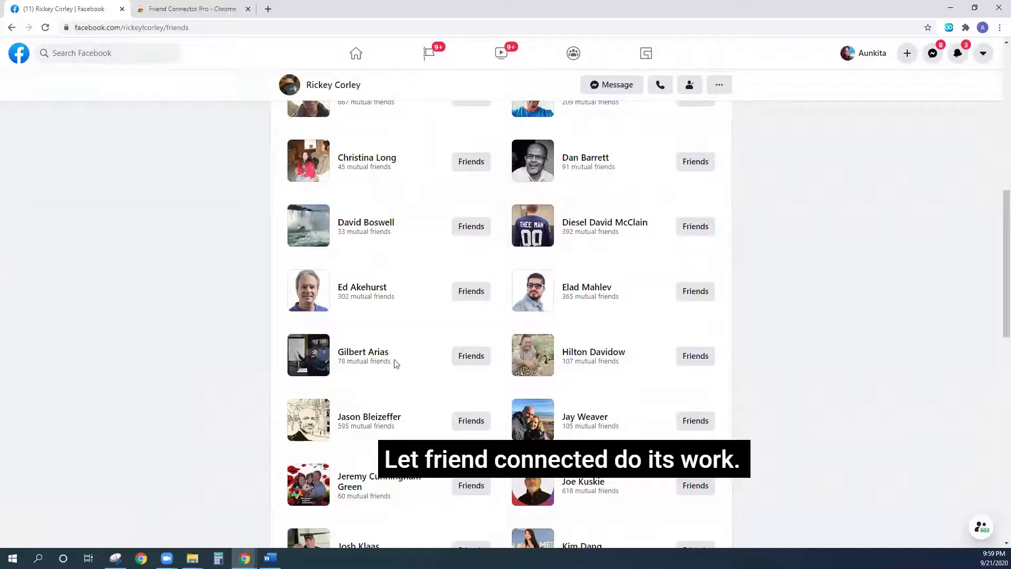
pyautogui.scroll(-4, 396, 363)
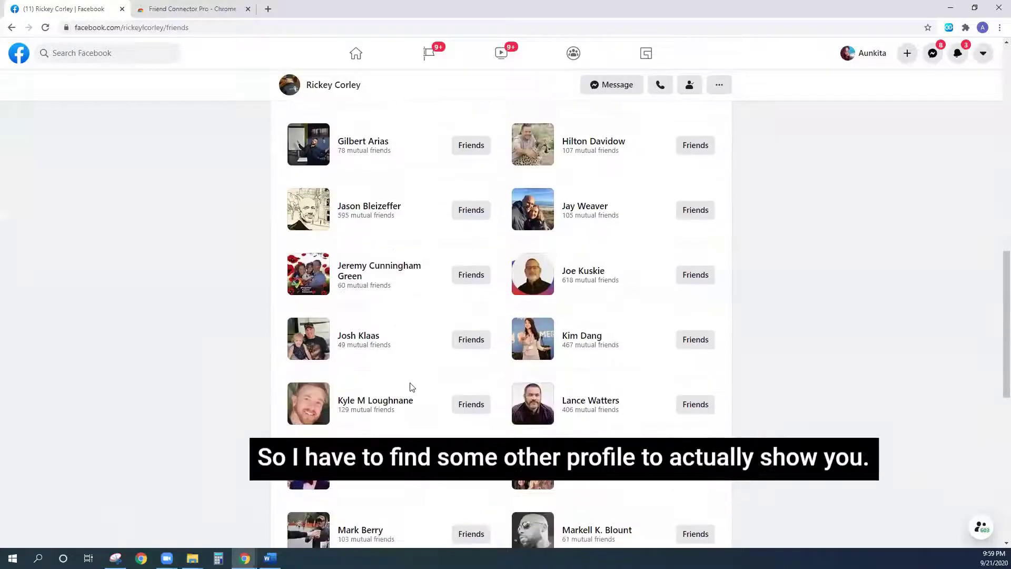
pyautogui.scroll(-1, 411, 390)
pyautogui.scroll(-1, 369, 505)
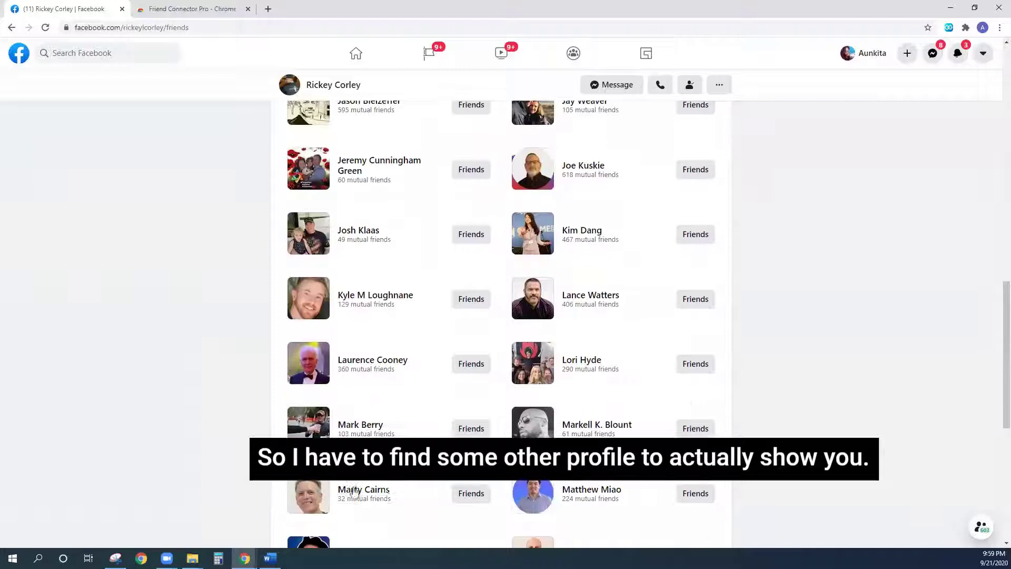
# Open another friend's All Friends list of 219 and bring up Friend Connector Pro
pyautogui.click(354, 491)
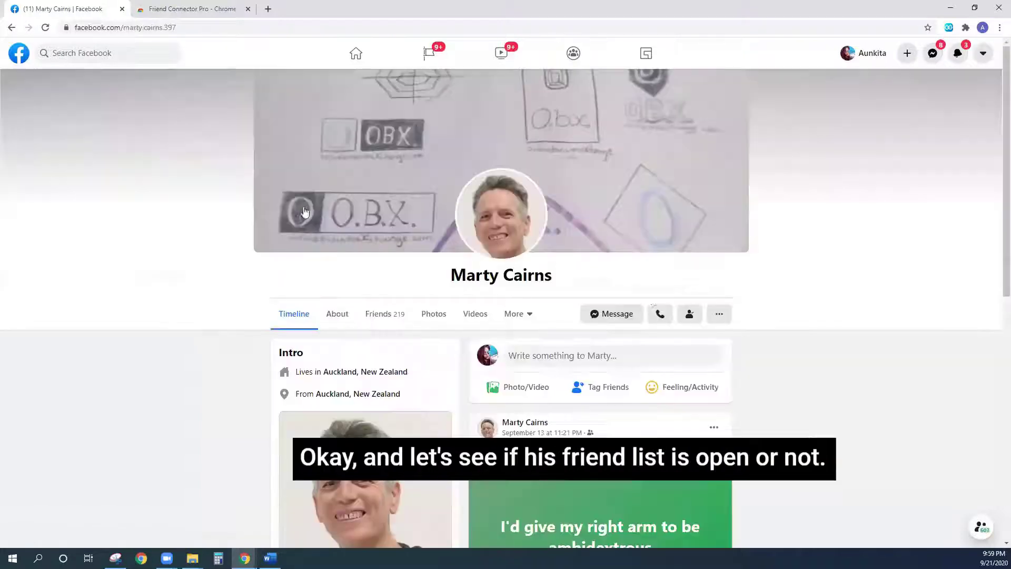
pyautogui.scroll(-4, 316, 211)
pyautogui.click(395, 113)
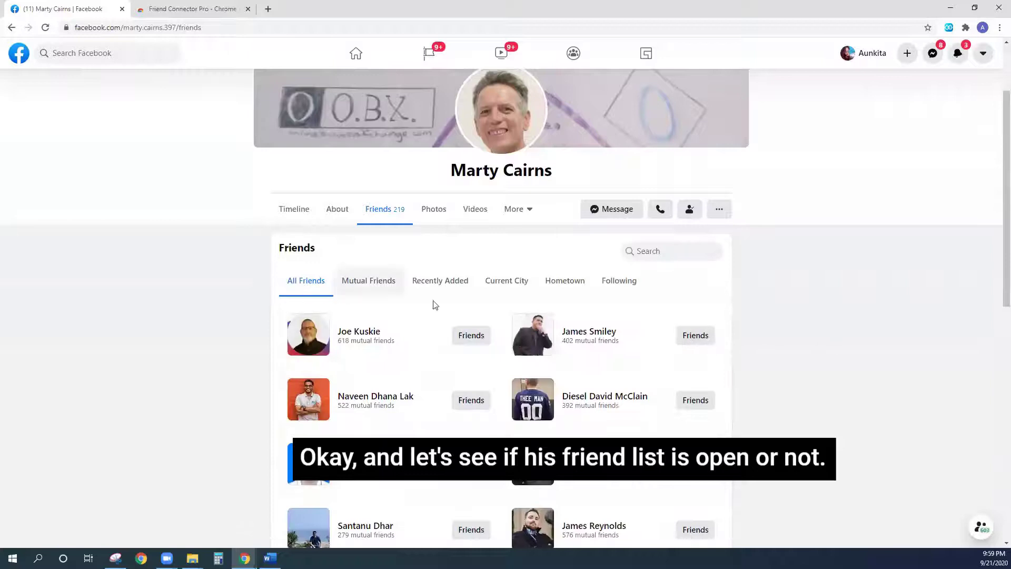
pyautogui.scroll(-3, 474, 316)
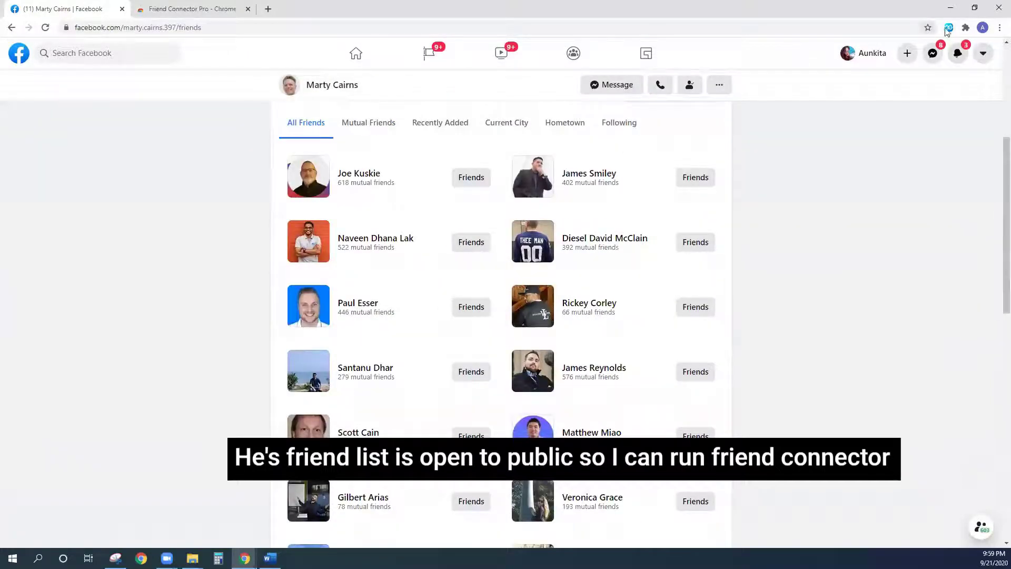
pyautogui.click(949, 27)
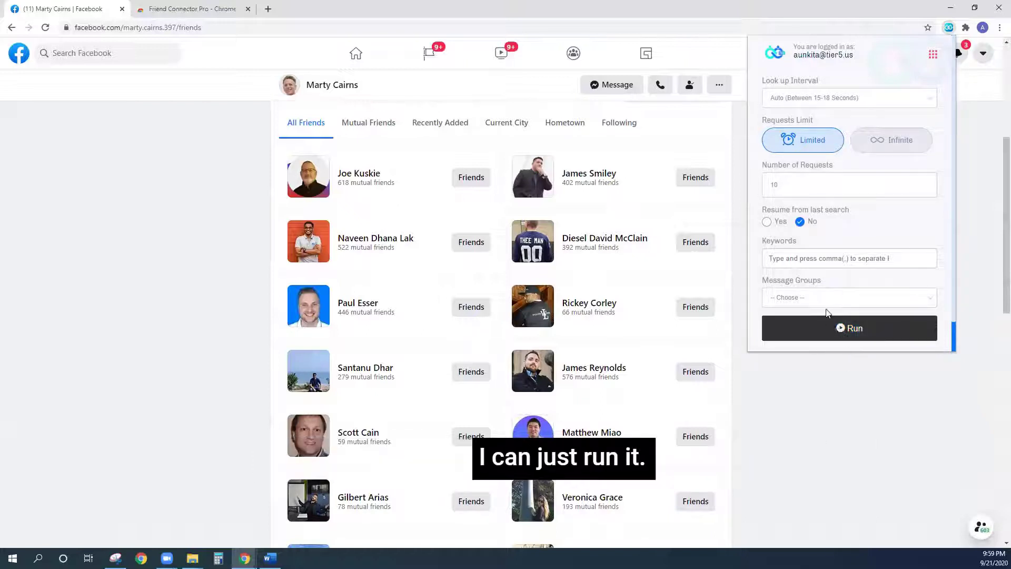
# Run, stop, raise Number of Requests from 10 to 36, then rerun Friend Connector Pro
pyautogui.click(823, 327)
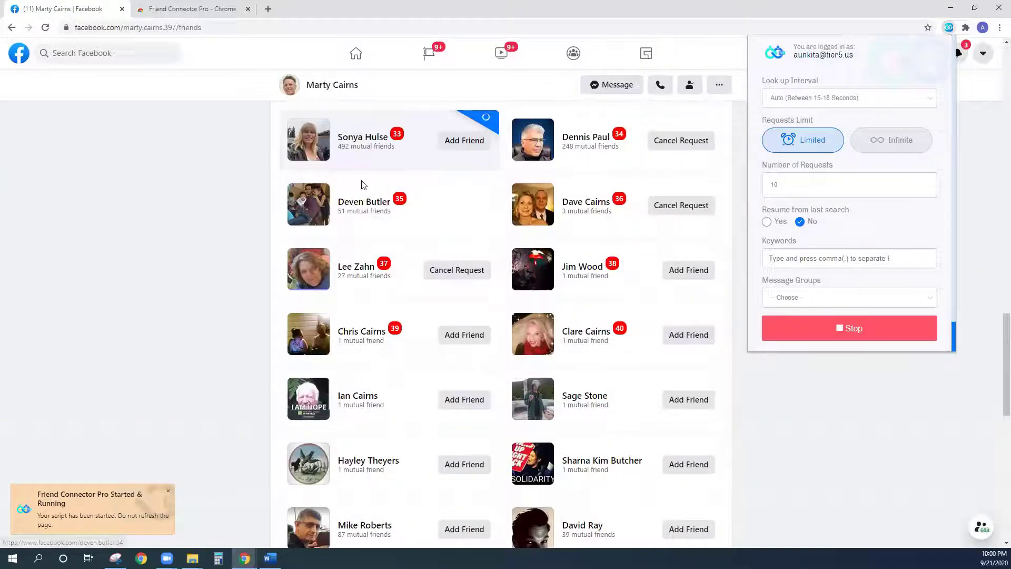
pyautogui.click(883, 339)
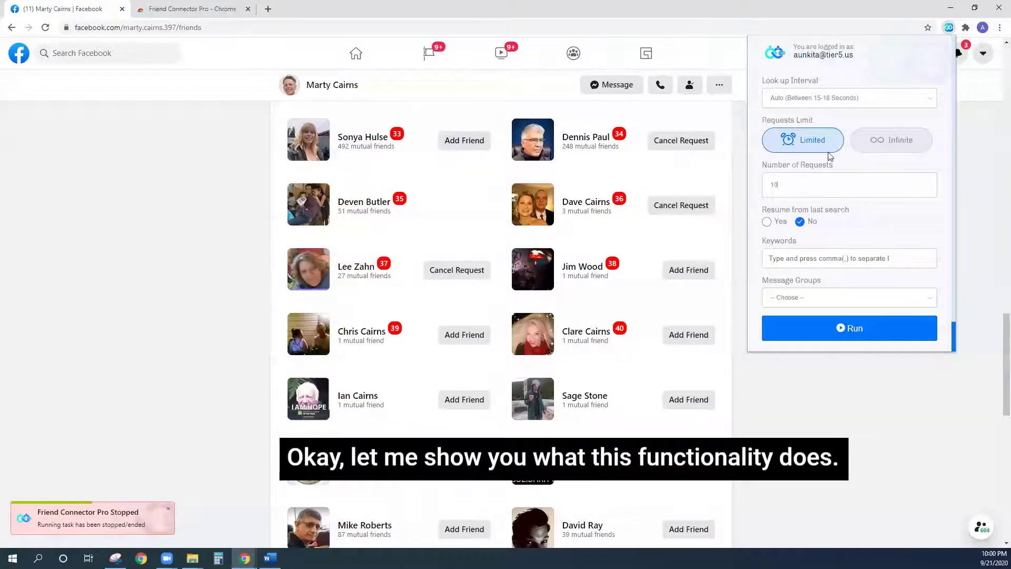
pyautogui.moveTo(812, 187); pyautogui.dragTo(765, 187)
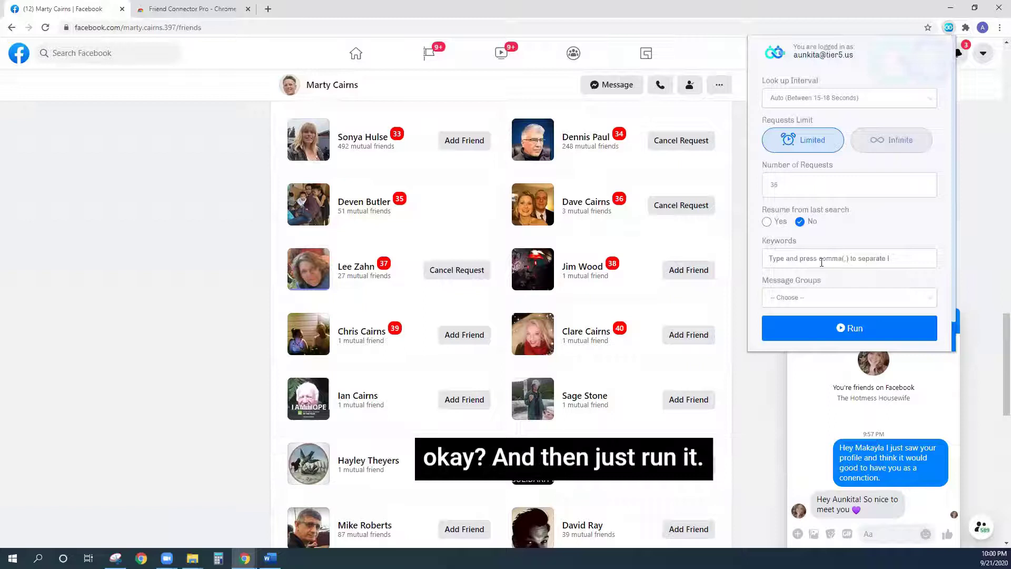
pyautogui.click(843, 328)
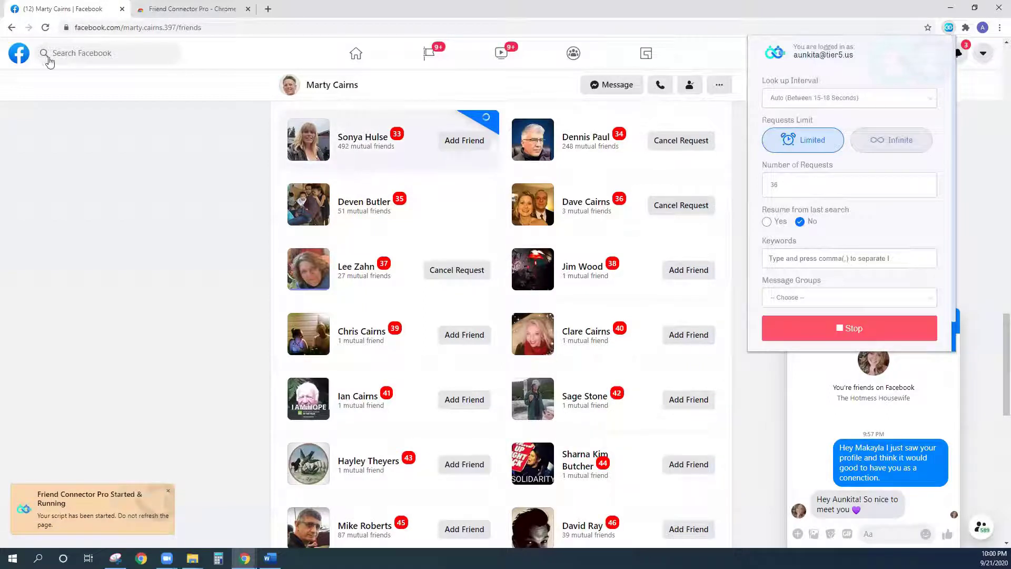
pyautogui.click(46, 27)
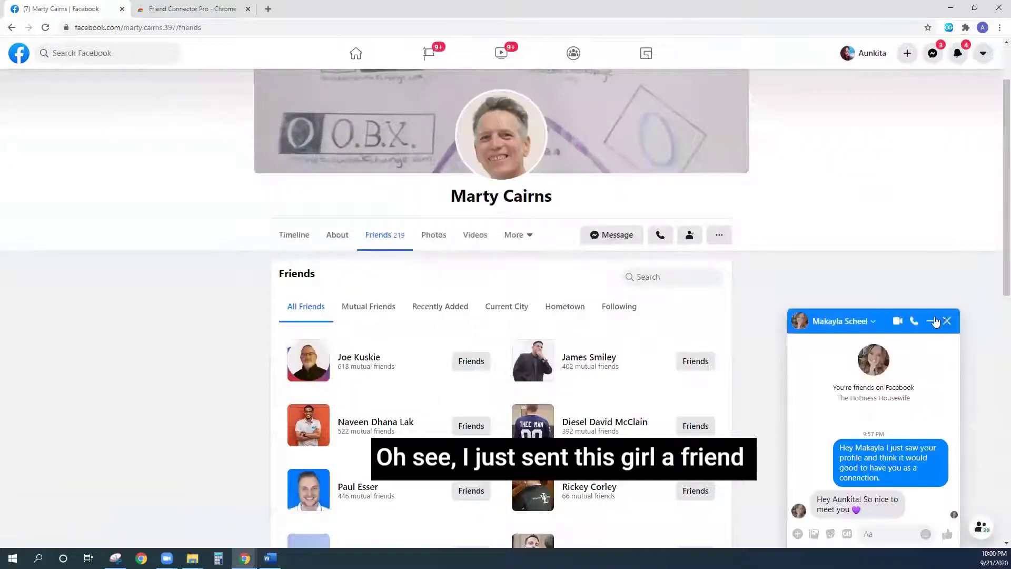
# Read the newest friend's Messenger reply to the greeting, then minimize that chat
pyautogui.click(944, 321)
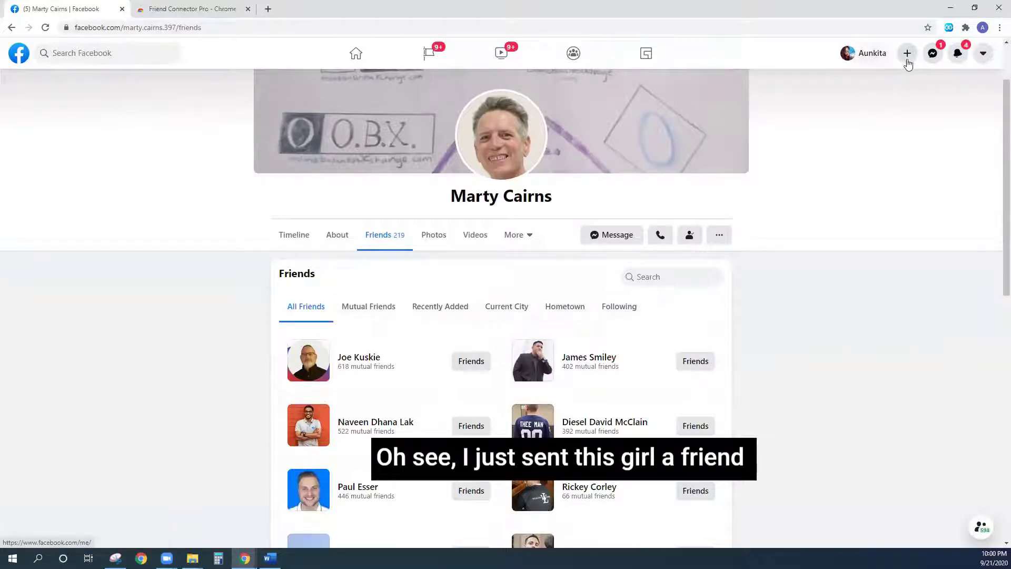
pyautogui.click(933, 54)
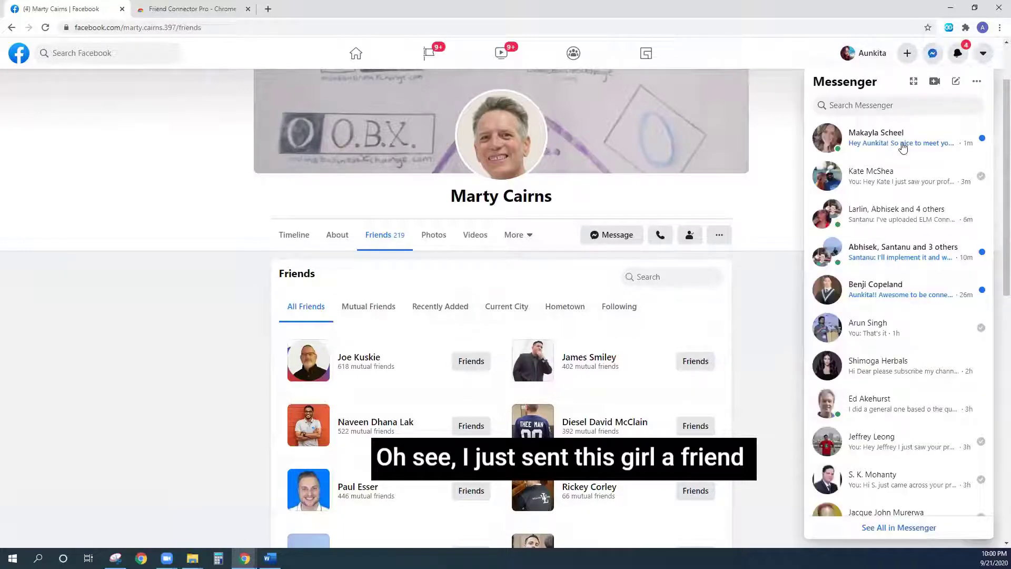
pyautogui.click(903, 148)
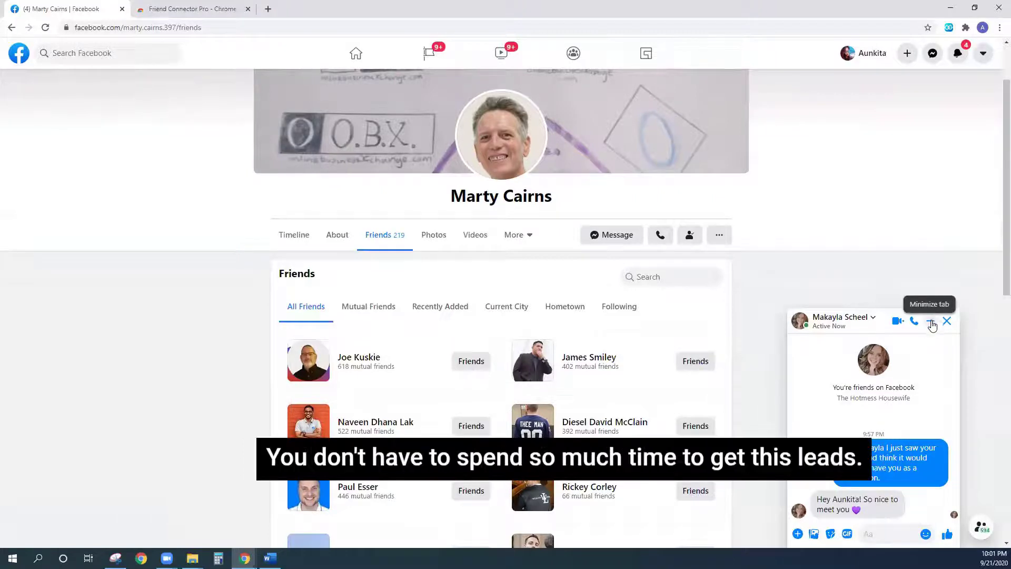
pyautogui.click(931, 322)
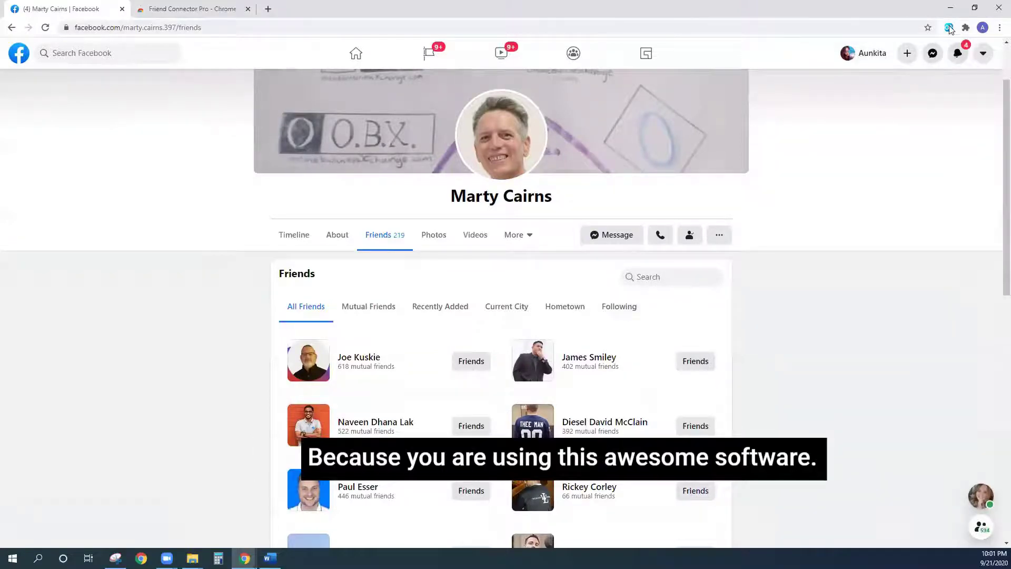
# Start Friend Connector Pro on this friends list and clear the 36 request limit
pyautogui.click(949, 28)
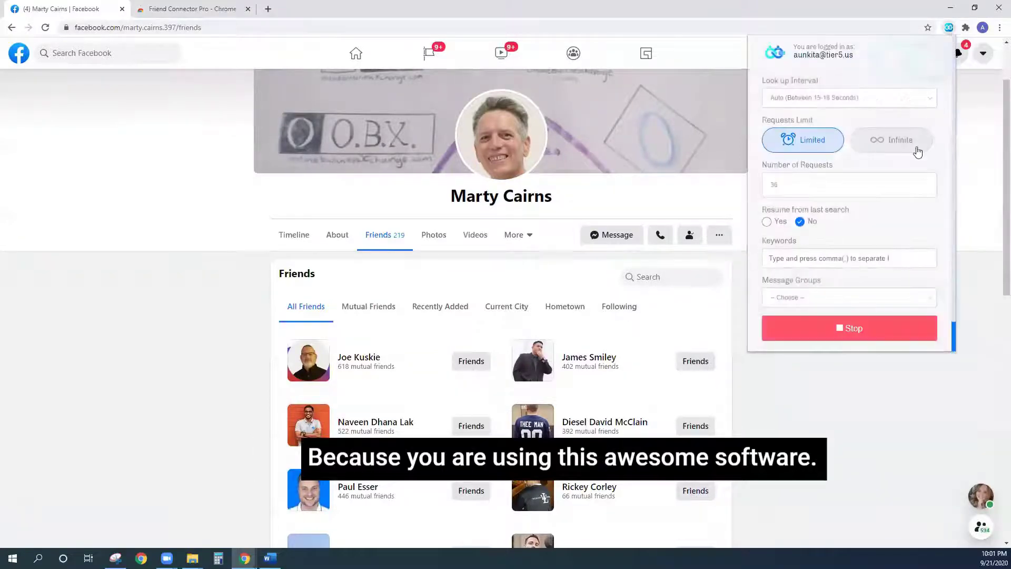
pyautogui.click(808, 190)
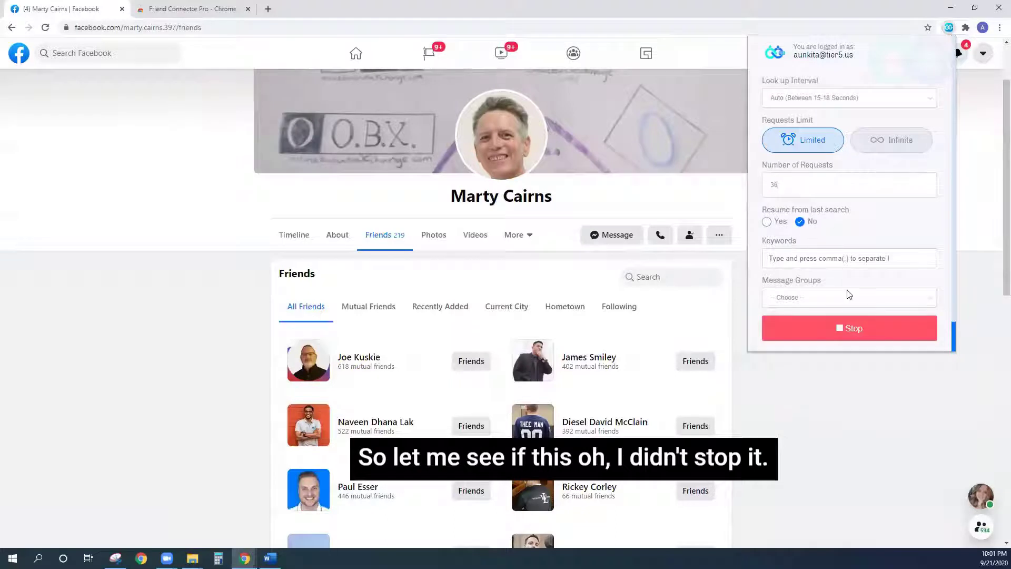
pyautogui.click(842, 331)
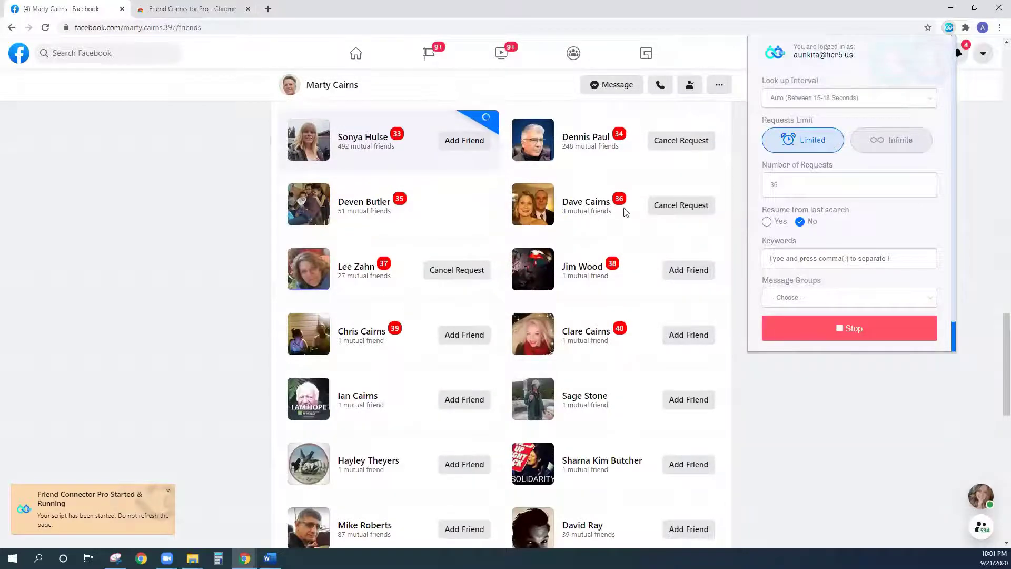
pyautogui.moveTo(787, 179); pyautogui.dragTo(745, 182)
pyautogui.press('BackSpace')
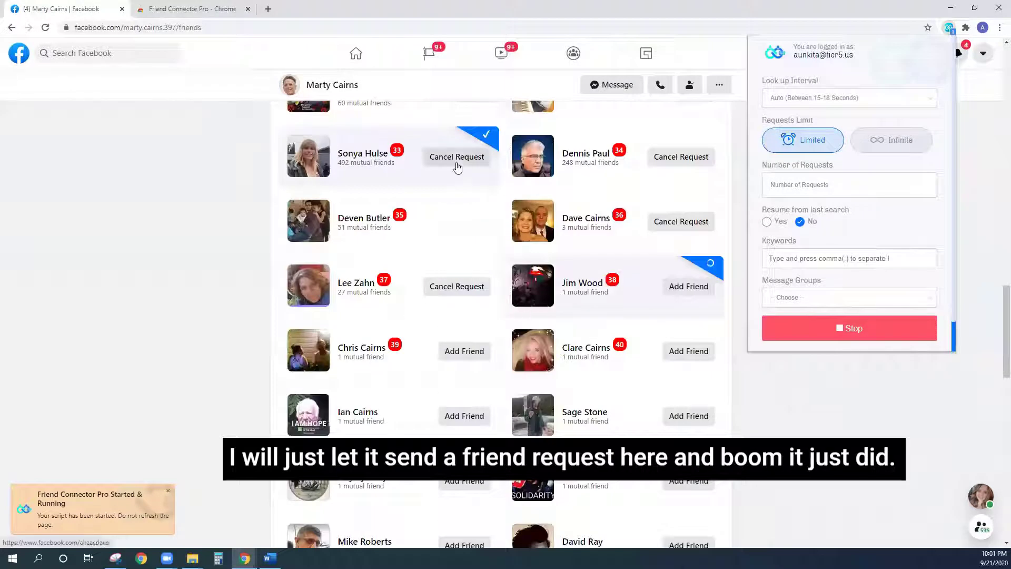
# Cancel one pending friend request and scroll through the friends list
pyautogui.click(483, 157)
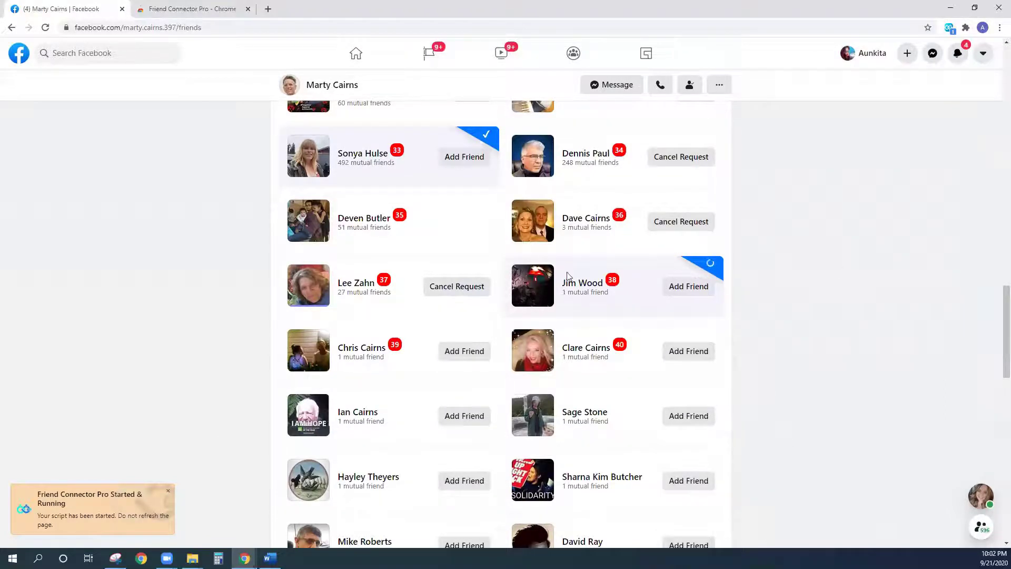
pyautogui.scroll(-1, 770, 317)
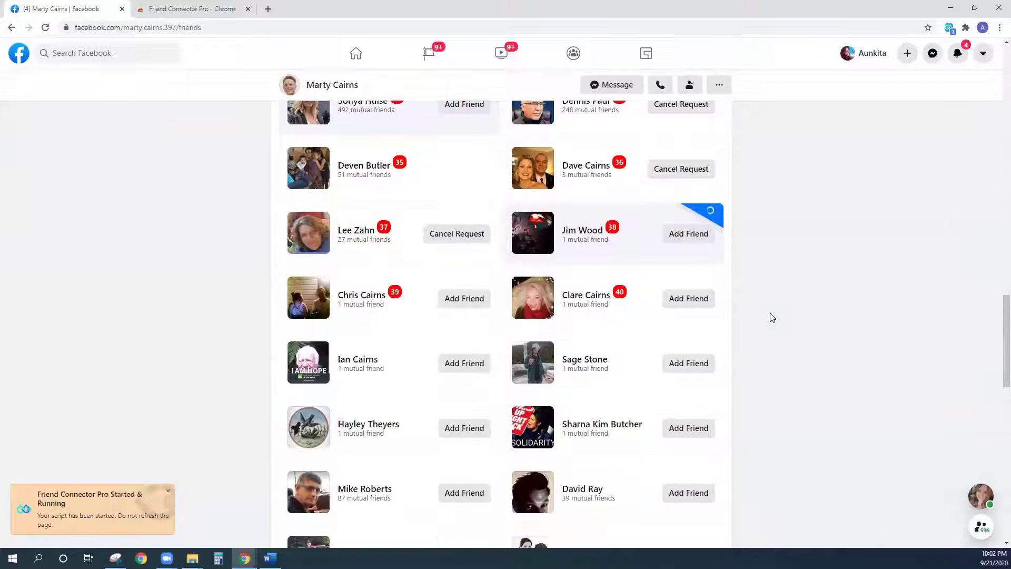
pyautogui.scroll(-1, 772, 317)
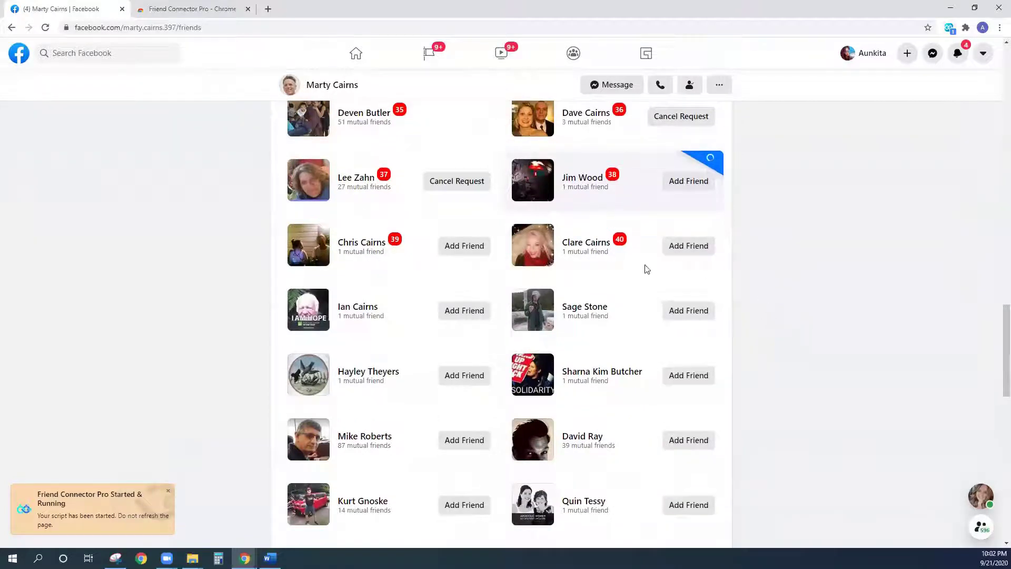
pyautogui.scroll(1, 648, 271)
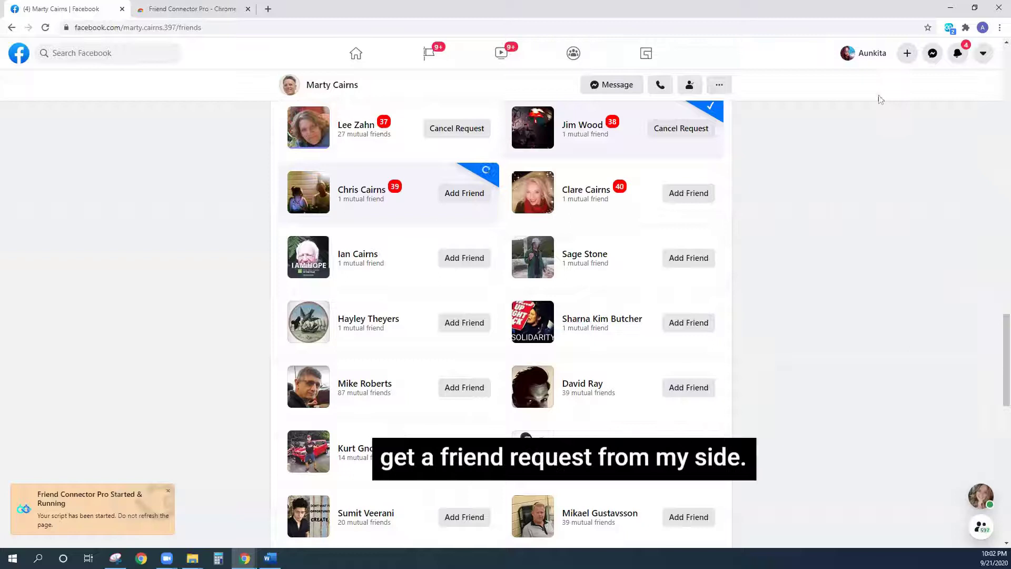
# Stop the running Friend Connector Pro script and go to the Facebook home feed
pyautogui.click(950, 28)
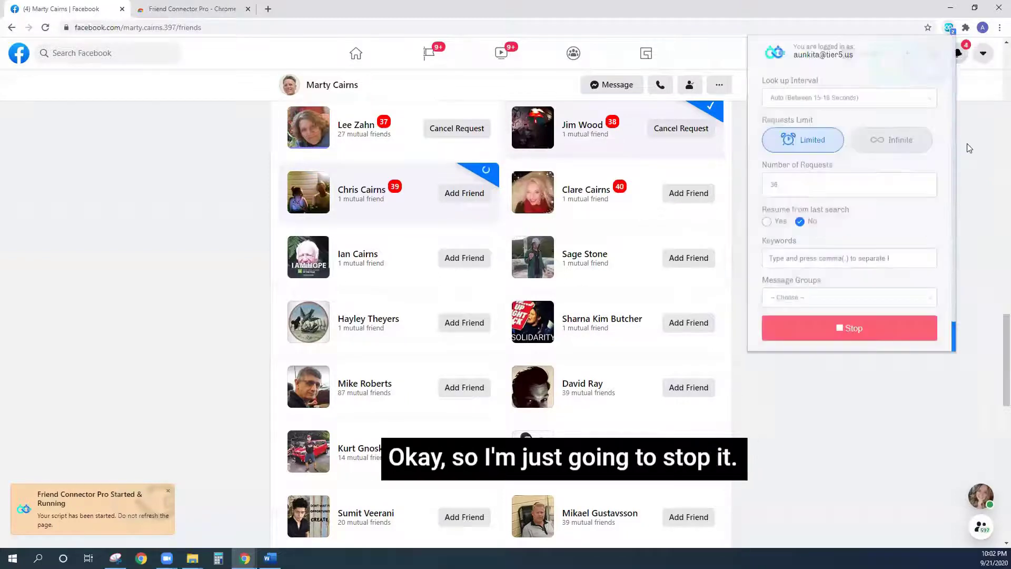
pyautogui.click(849, 328)
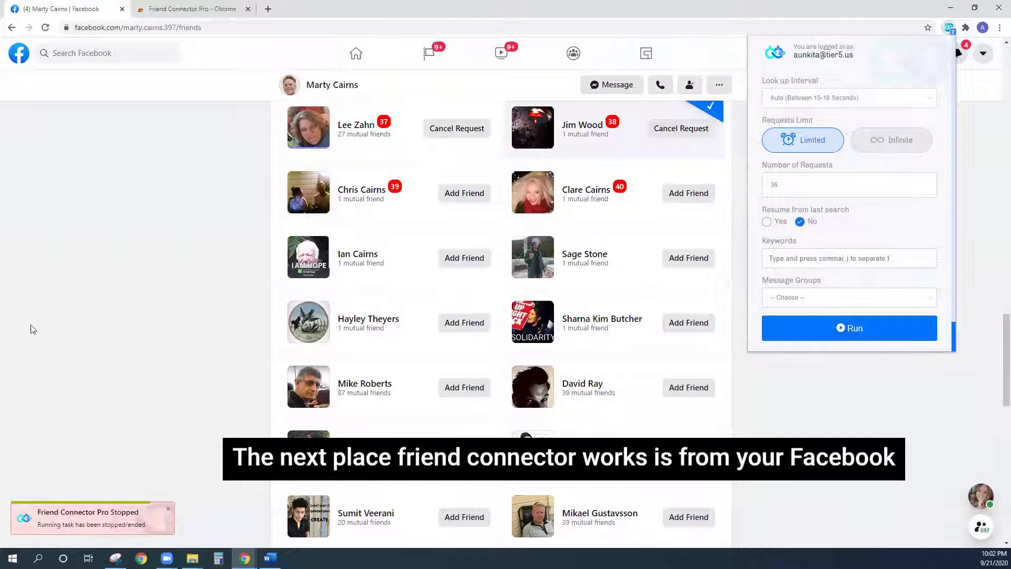
pyautogui.click(28, 59)
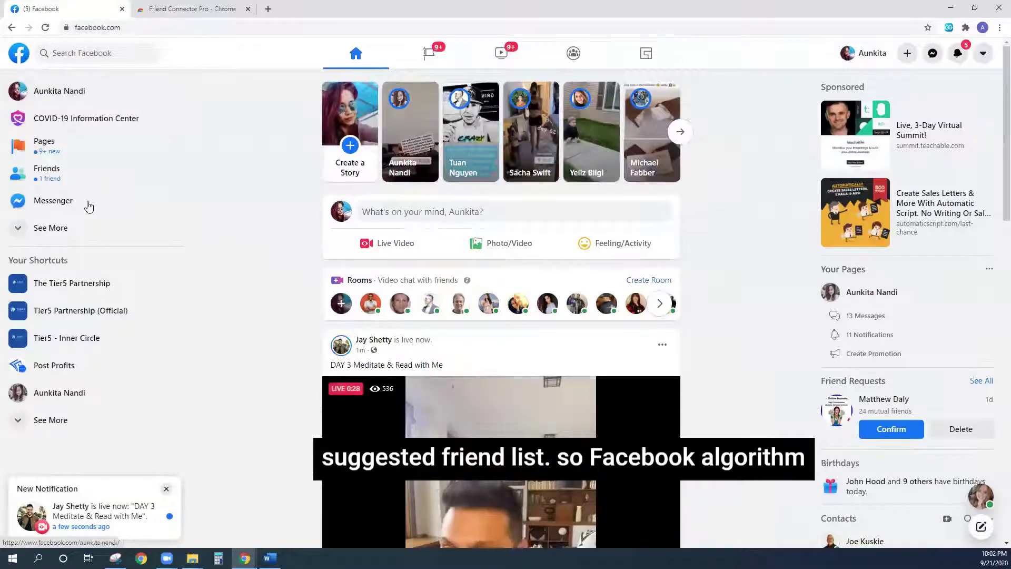
# Open the Friends page and scroll past 858 requests to People You May Know
pyautogui.click(57, 174)
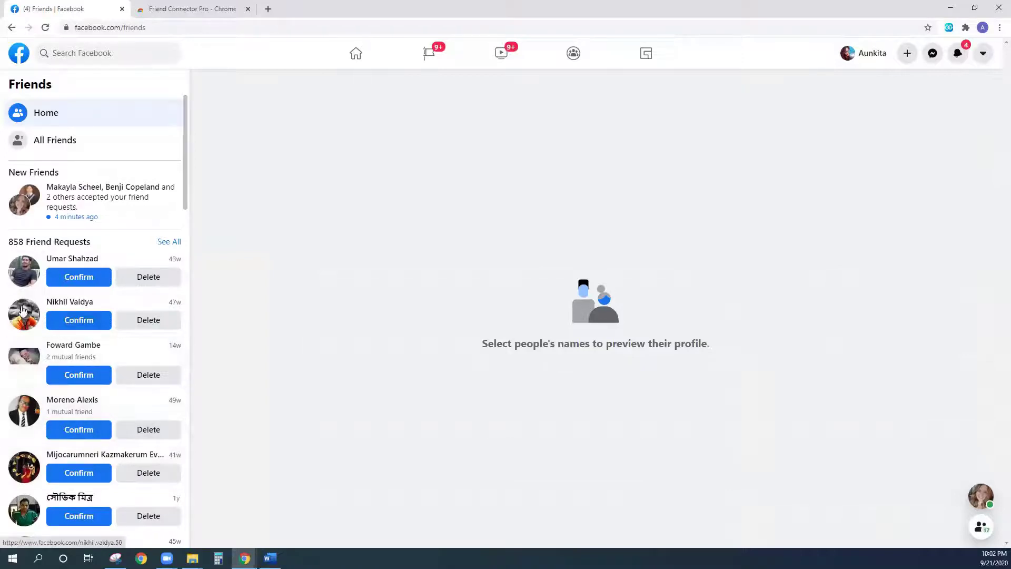
pyautogui.scroll(-15, 68, 225)
pyautogui.scroll(-6, 72, 407)
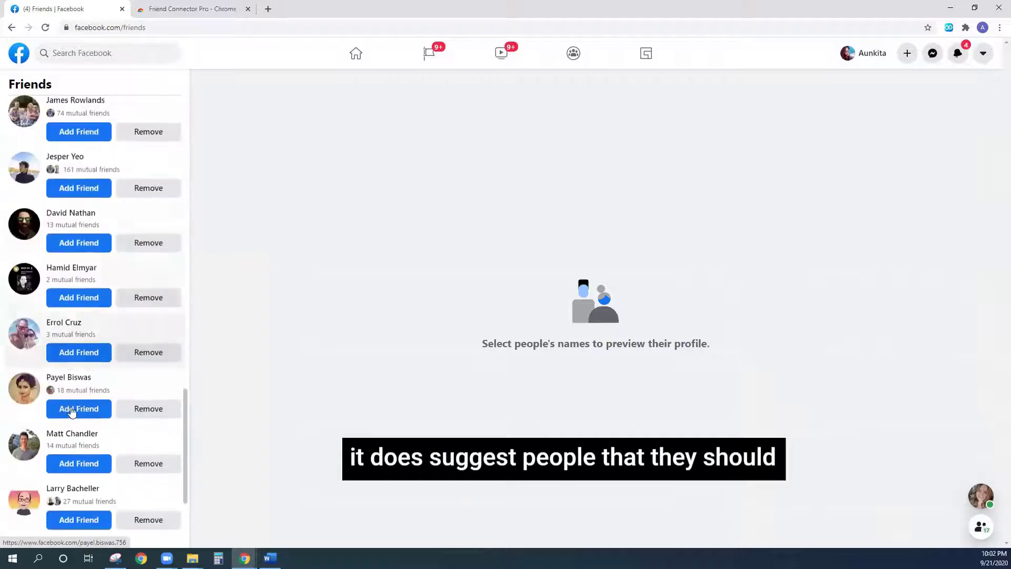
pyautogui.scroll(4, 70, 406)
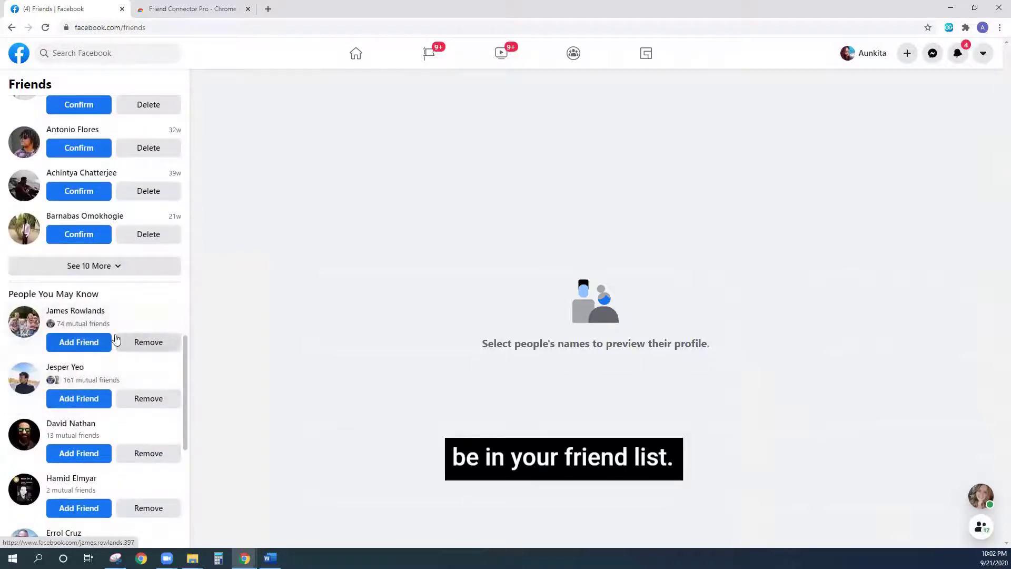
pyautogui.scroll(-2, 114, 341)
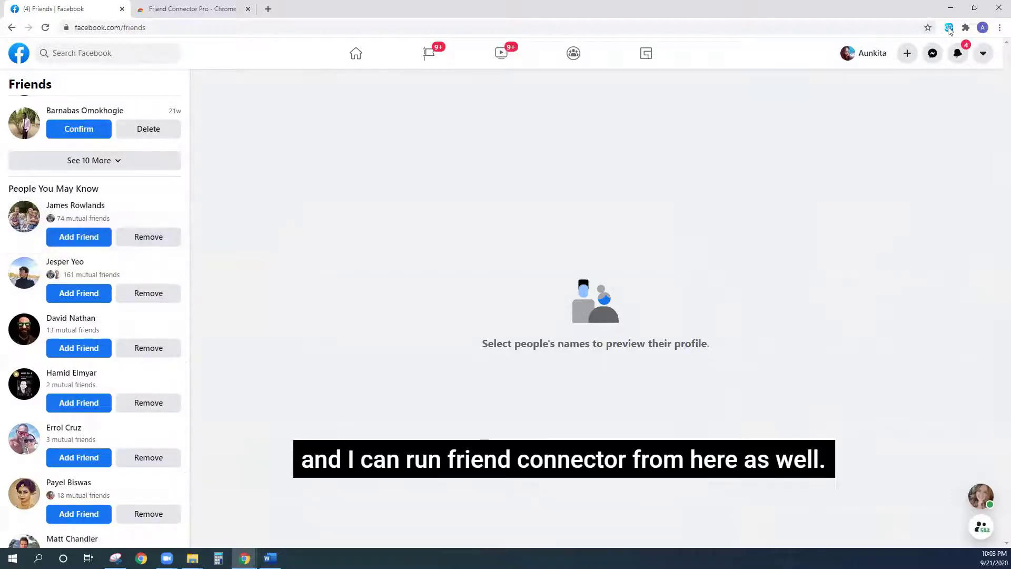
# Set Friend Connector Pro's Mutual Friends filter to Greater than equal to 20
pyautogui.click(948, 28)
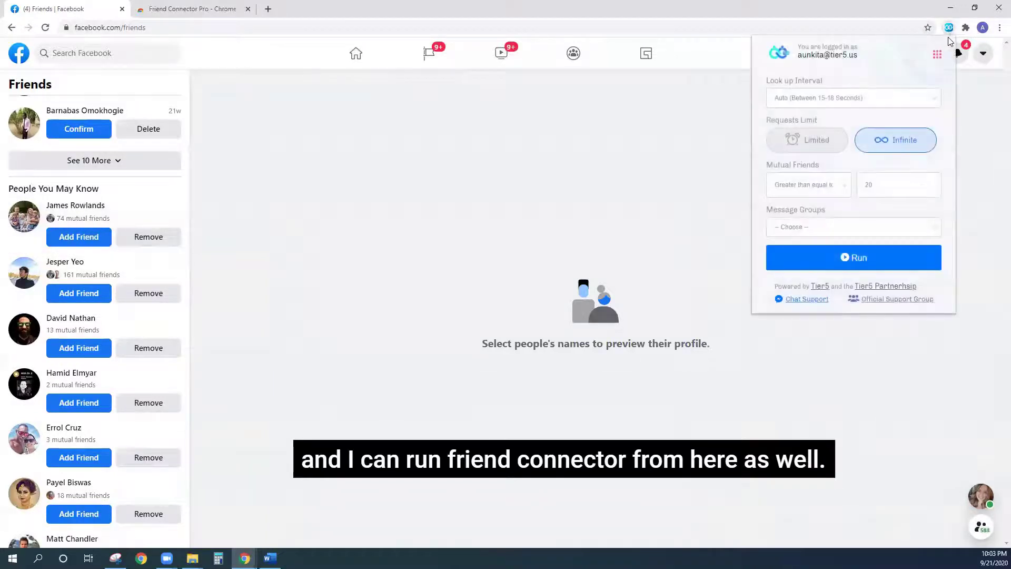
pyautogui.click(818, 187)
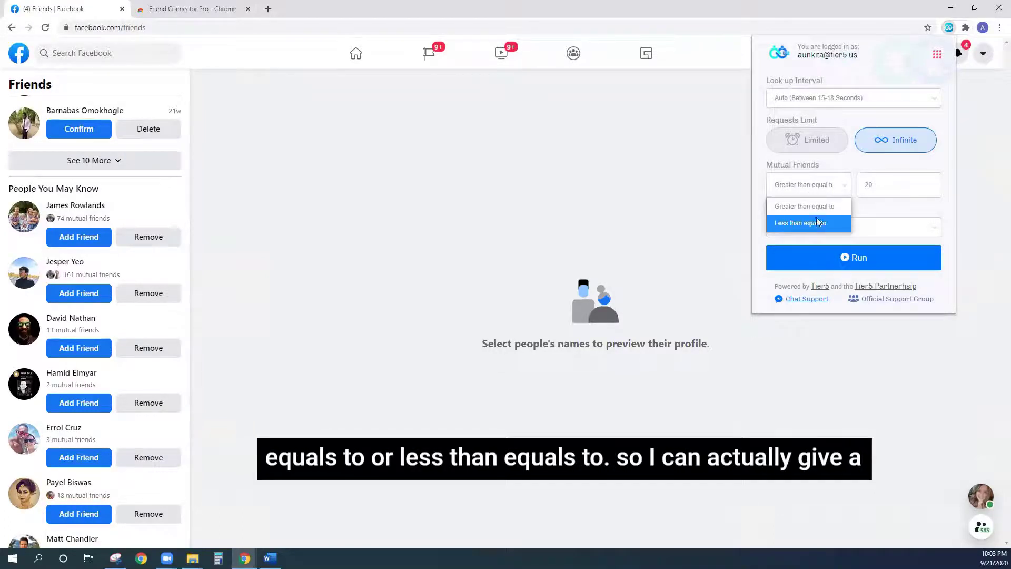
pyautogui.click(804, 196)
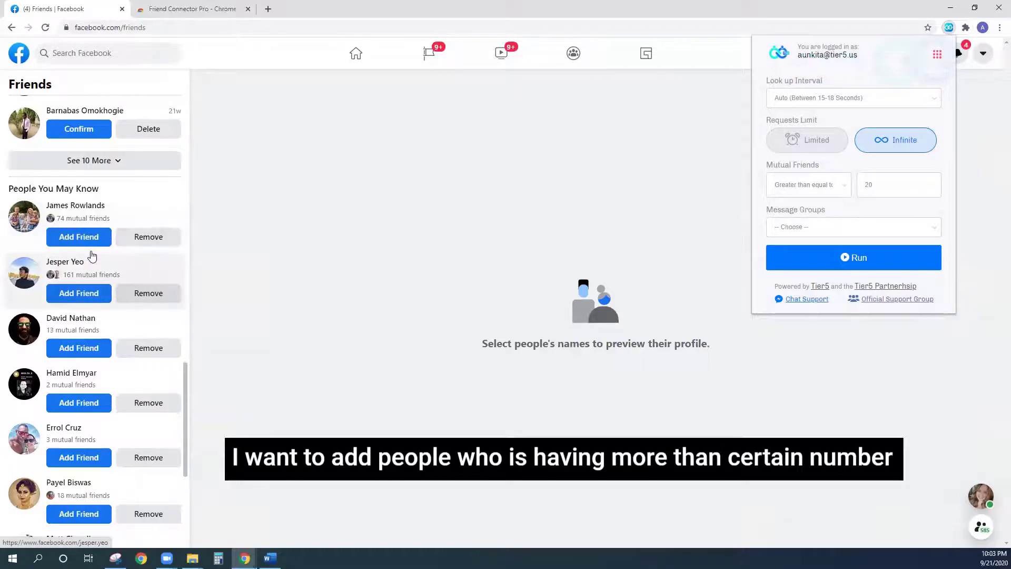
pyautogui.moveTo(105, 234)
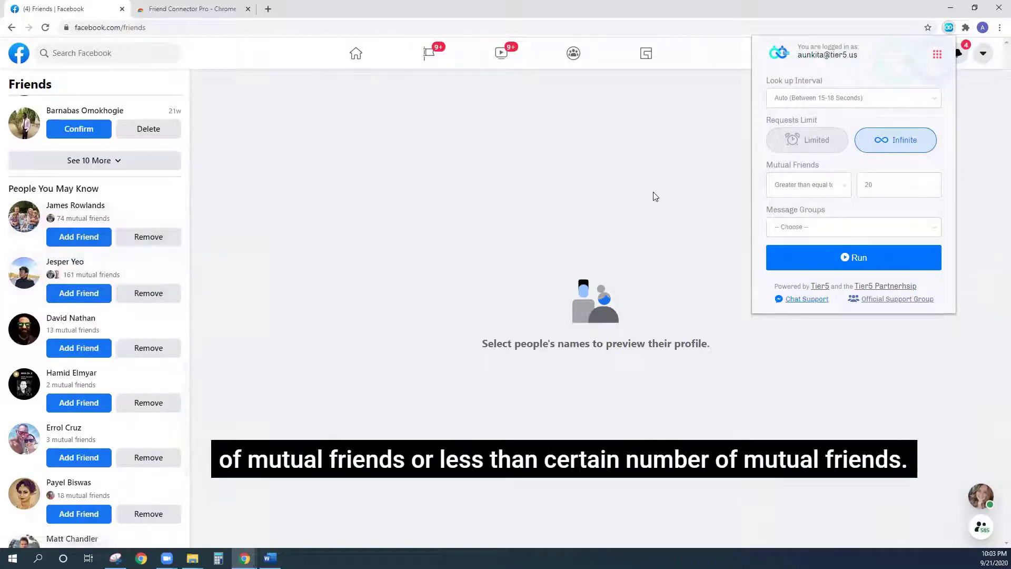
pyautogui.click(789, 187)
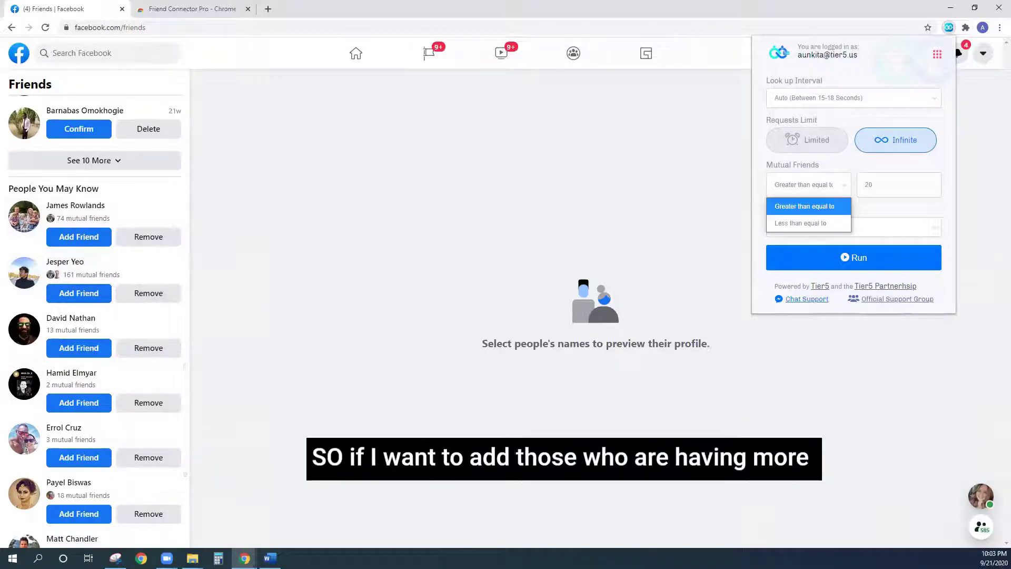
pyautogui.click(858, 183)
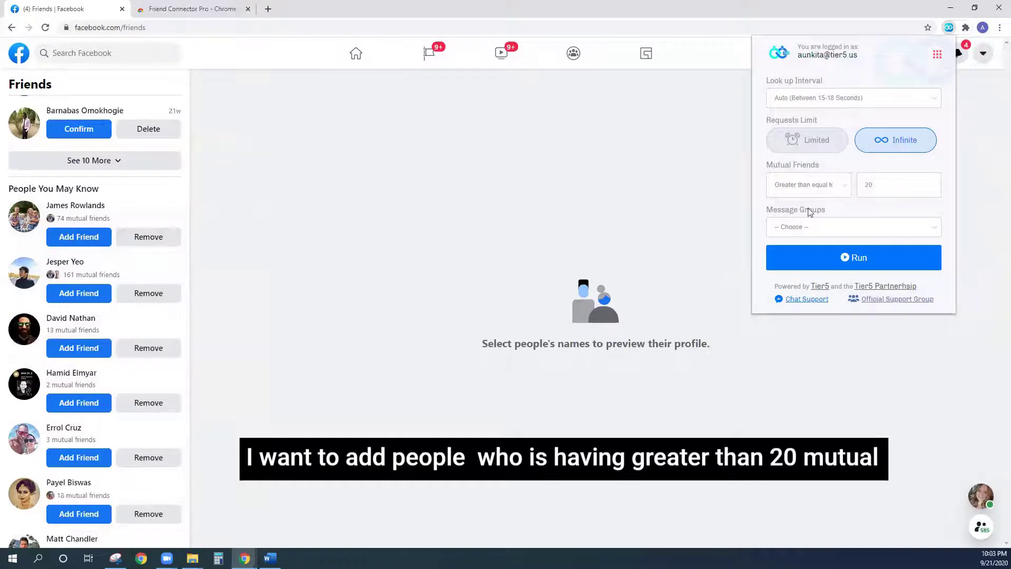
# Choose the 'greeting' message group and run on People You May Know
pyautogui.click(841, 230)
pyautogui.click(818, 264)
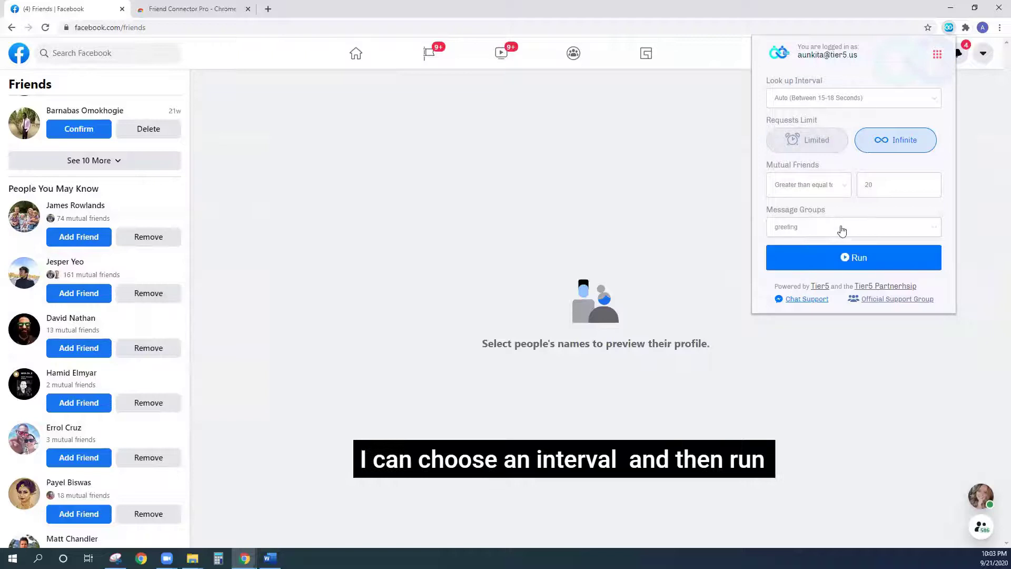
pyautogui.click(823, 267)
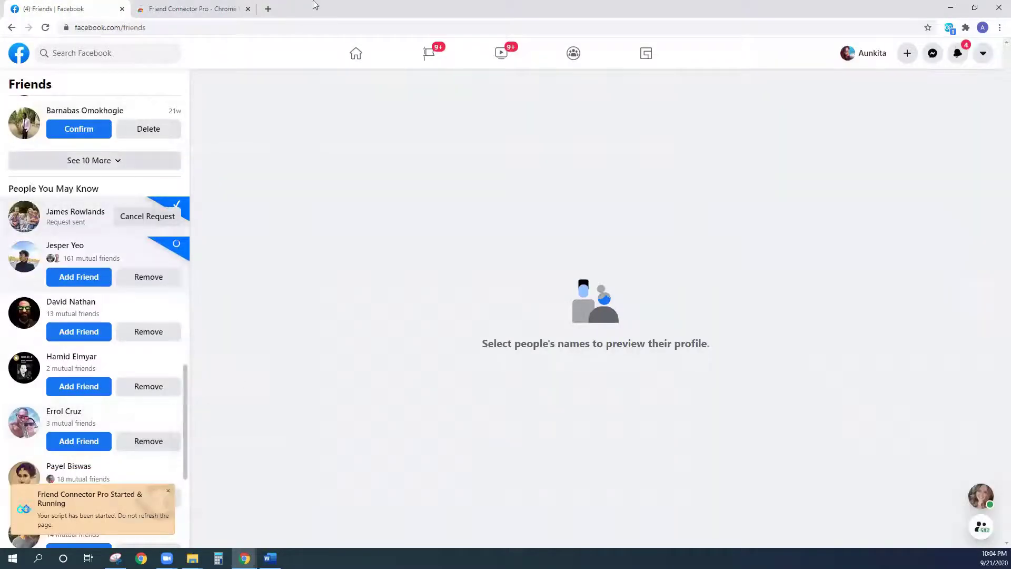
# Close the Friend Connector Pro tab and watch requests go to suggested people with 20+ mutual friends
pyautogui.click(247, 9)
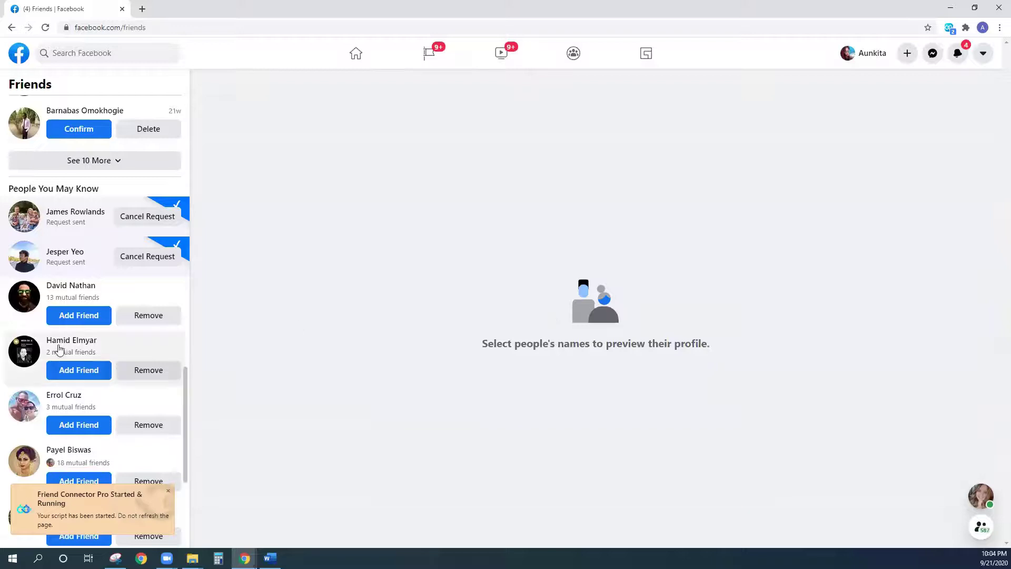
pyautogui.scroll(-2, 101, 361)
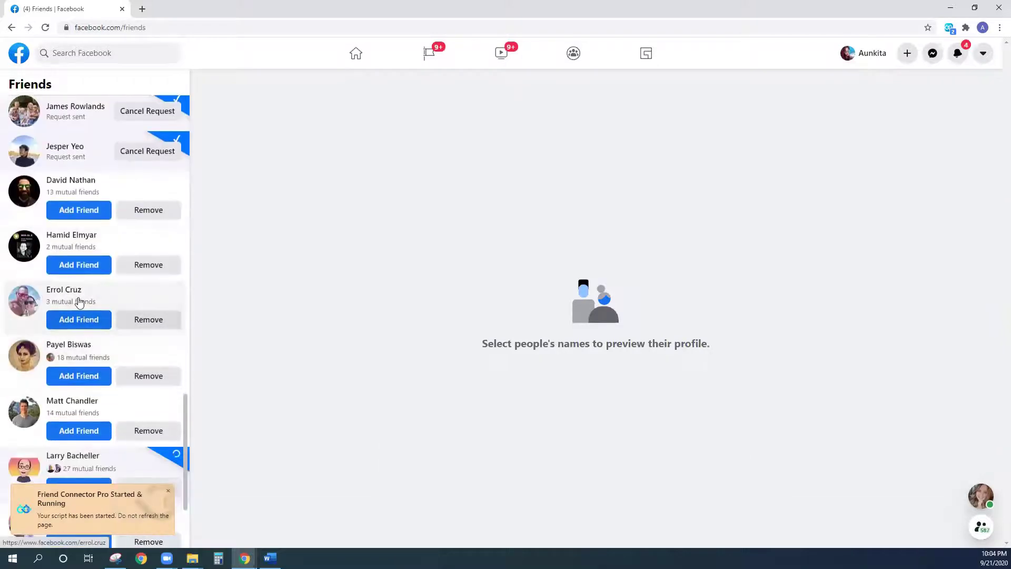
pyautogui.scroll(-1, 81, 300)
pyautogui.scroll(-1, 65, 267)
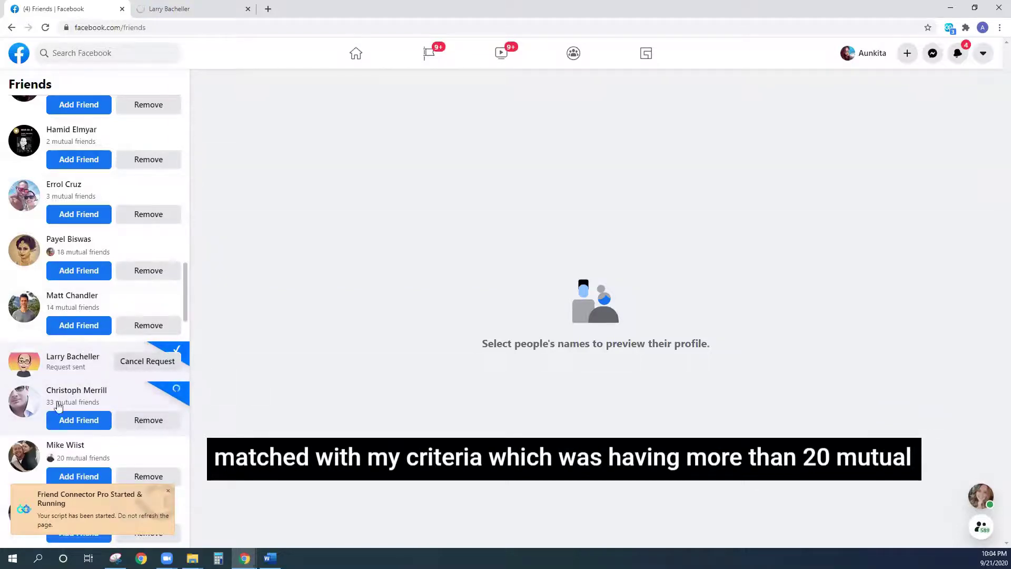
# Stop the running Friend Connector Pro script from the Friends page after dismissing its wrong-page warning
pyautogui.moveTo(58, 403)
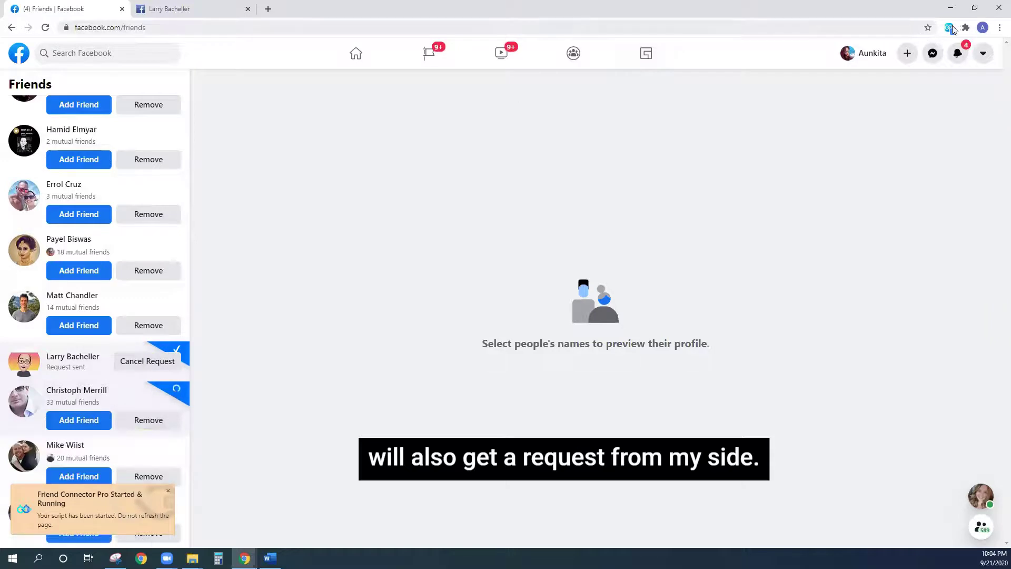
pyautogui.click(950, 27)
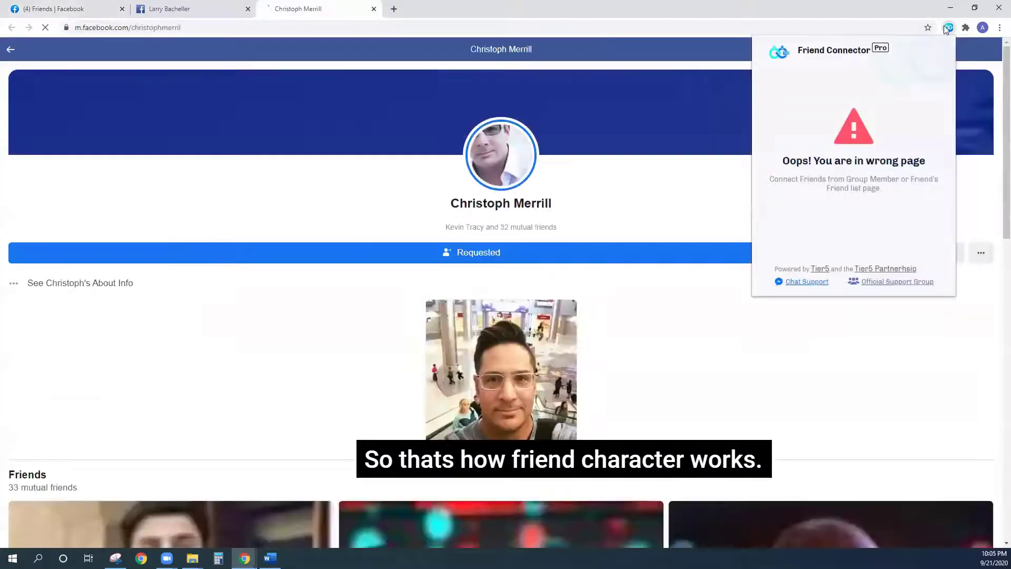
pyautogui.click(219, 65)
pyautogui.click(80, 8)
pyautogui.click(949, 28)
pyautogui.click(845, 258)
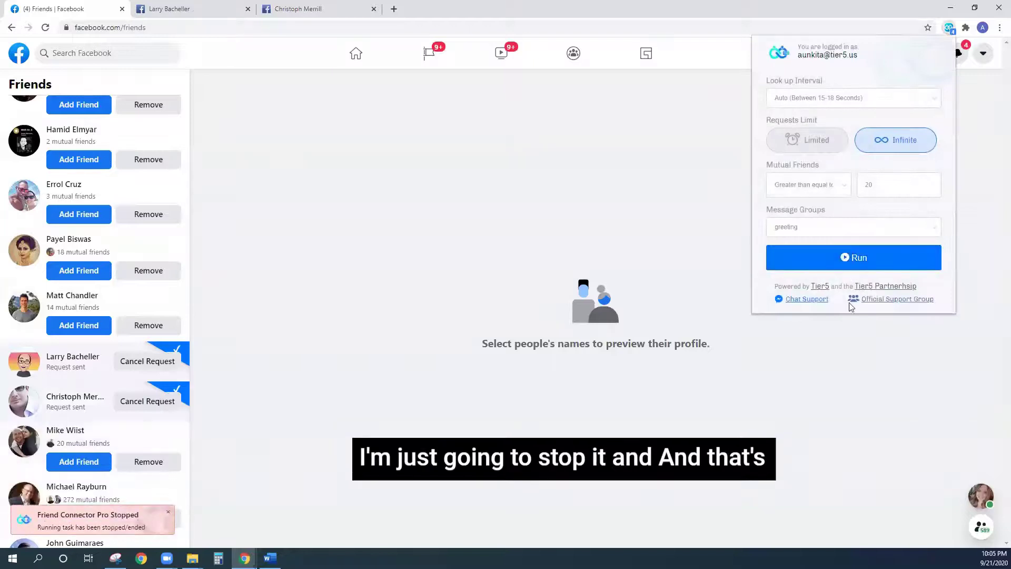